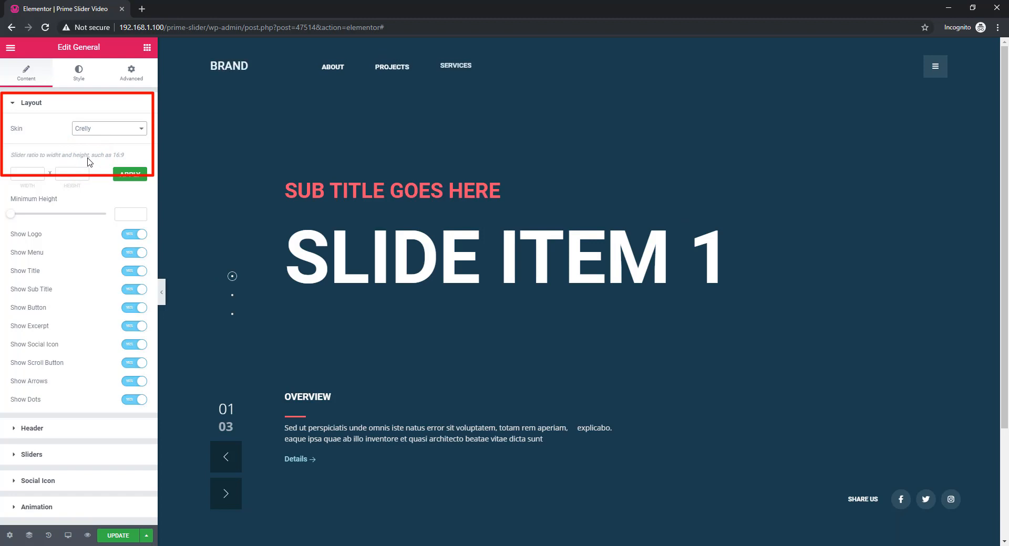
pyautogui.click(232, 295)
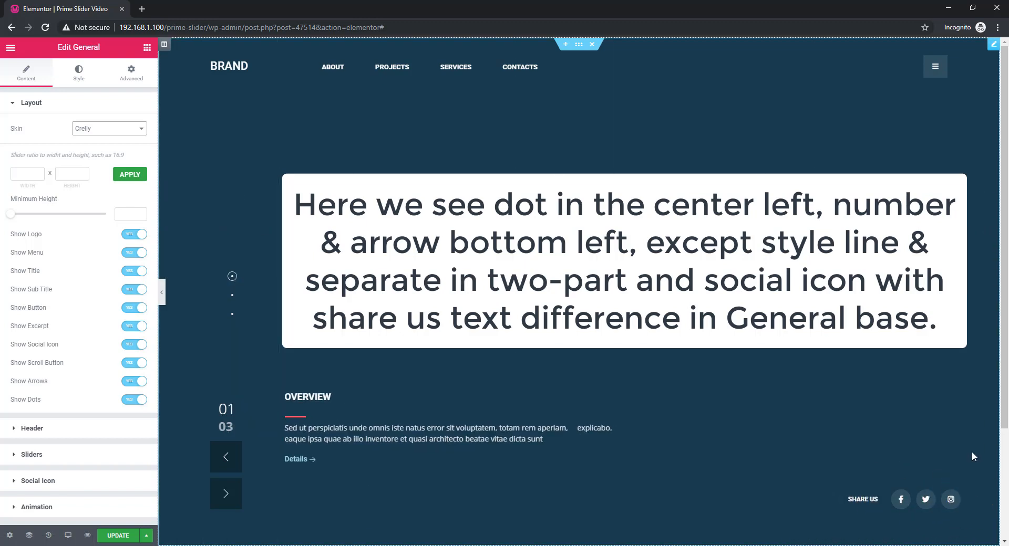
# Give Slide Item 1 an image background using the purple galaxy picture from the media library
pyautogui.click(54, 461)
pyautogui.click(57, 198)
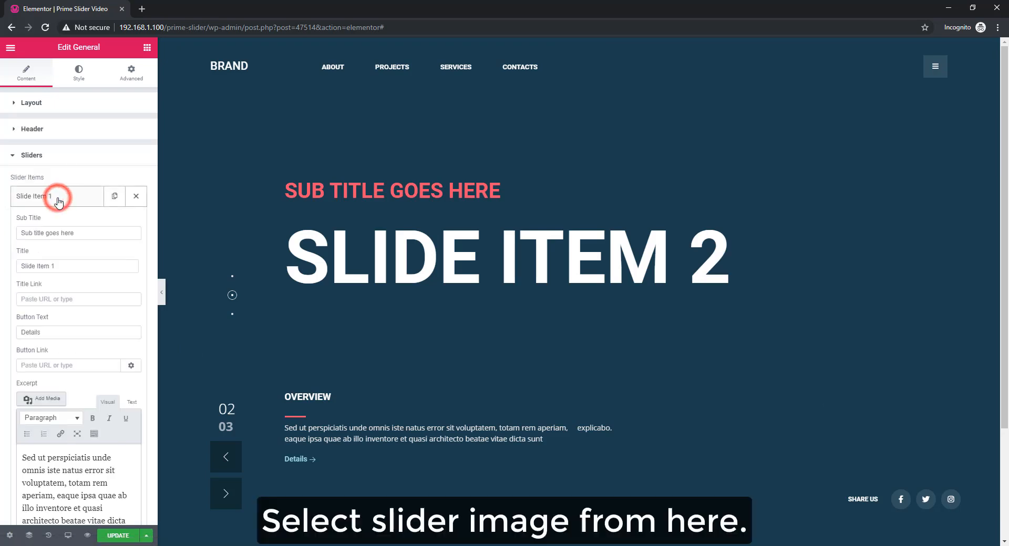
pyautogui.scroll(-2, 60, 347)
pyautogui.click(98, 498)
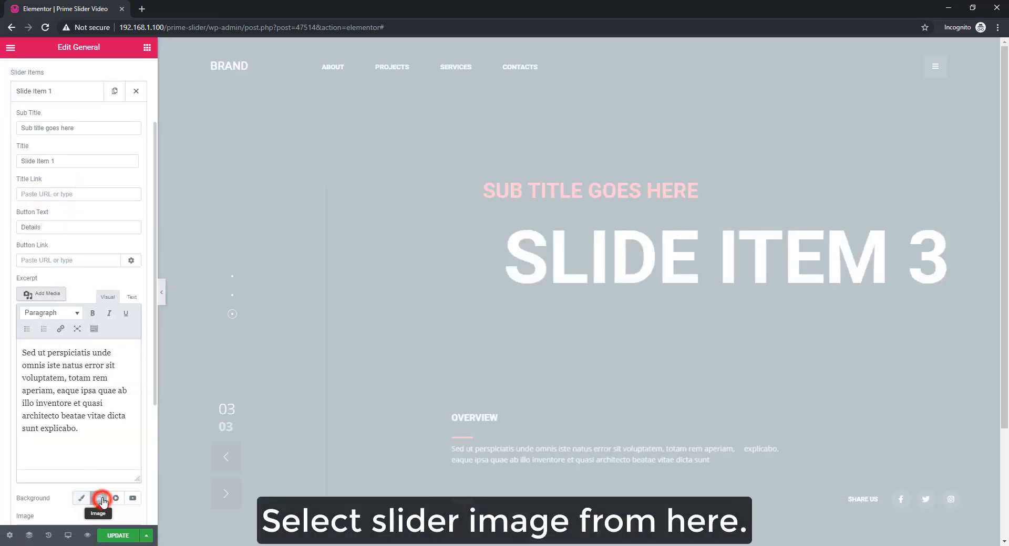
pyautogui.scroll(-4, 97, 486)
pyautogui.click(74, 355)
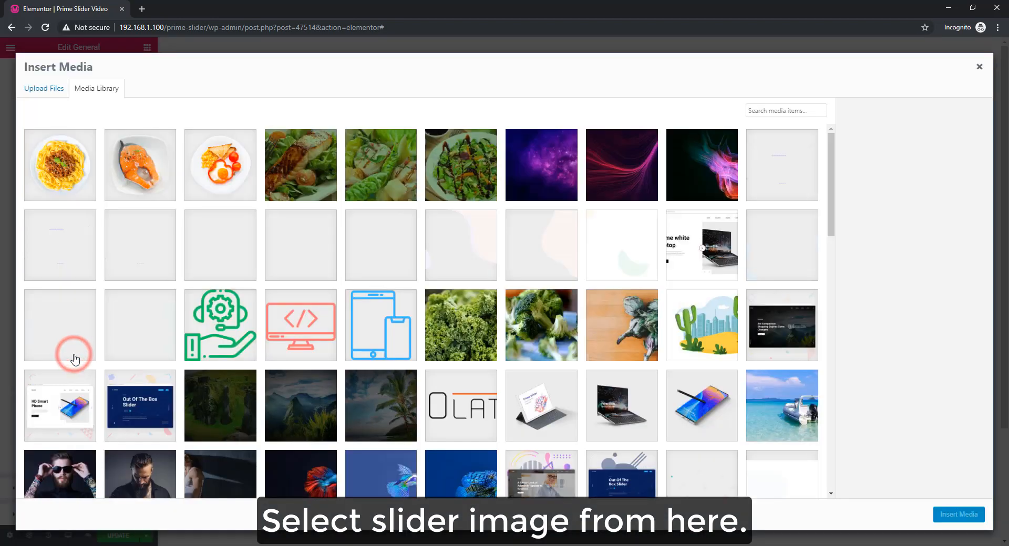
pyautogui.click(561, 167)
pyautogui.click(950, 516)
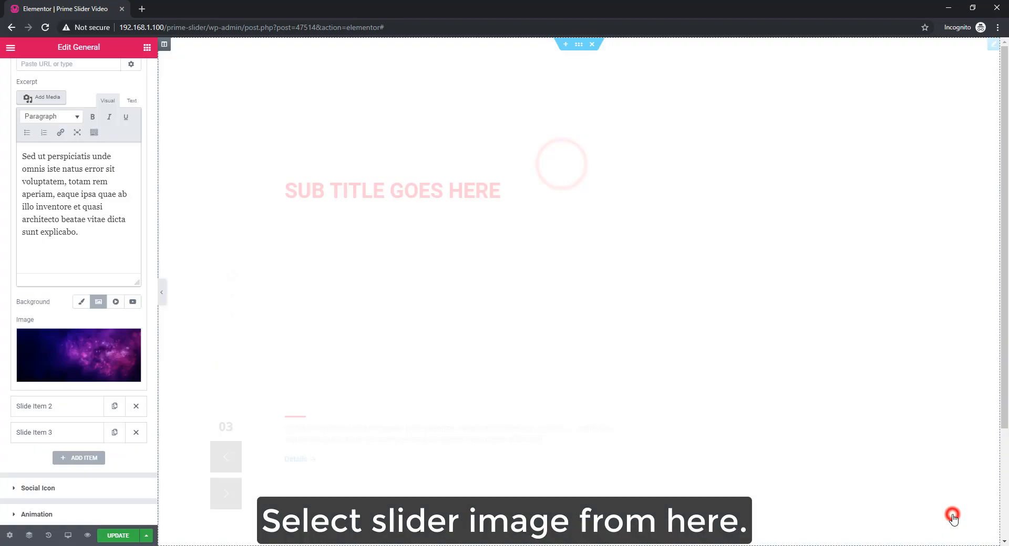
# Give Slide Item 2 an image background using the red and purple wave-lines picture from the media library
pyautogui.click(48, 414)
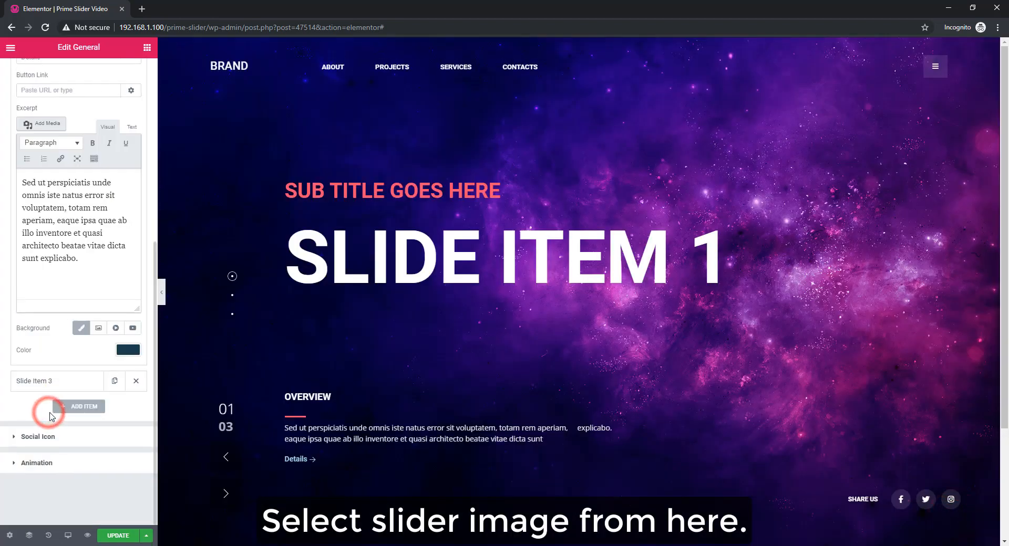
pyautogui.click(97, 330)
pyautogui.click(80, 426)
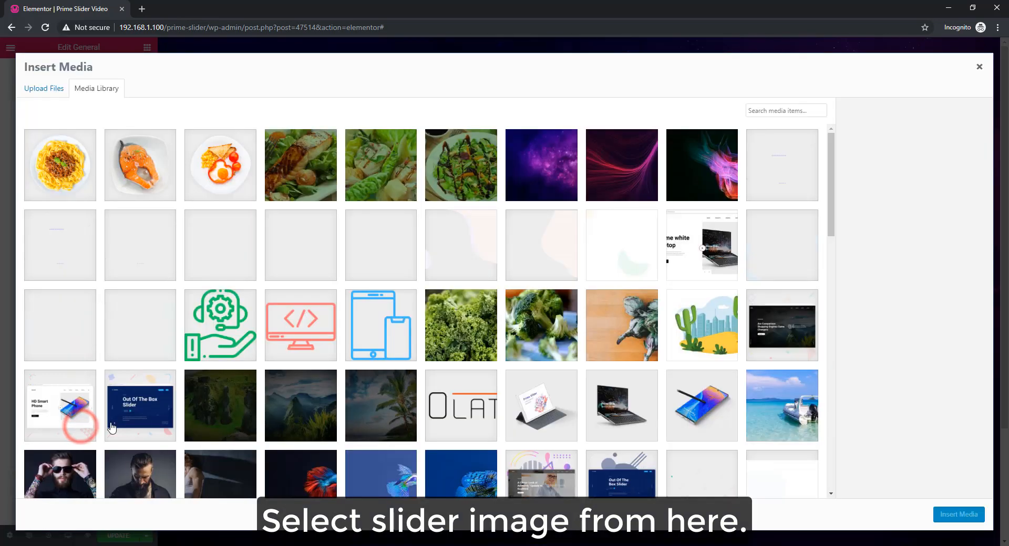
pyautogui.click(624, 170)
pyautogui.click(954, 515)
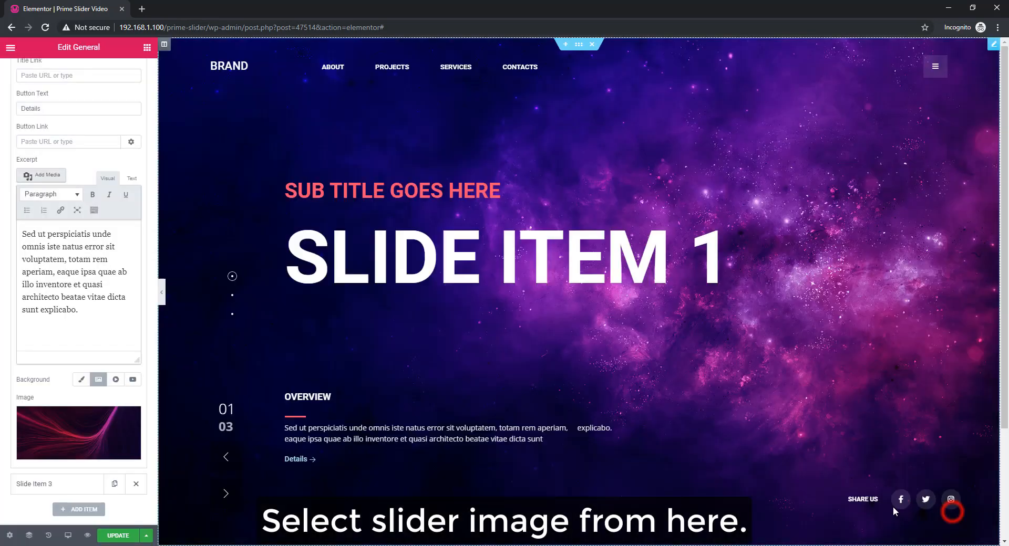
# Give Slide Item 3 an image background using tec.jpg from the media library
pyautogui.scroll(-1, 27, 368)
pyautogui.click(39, 439)
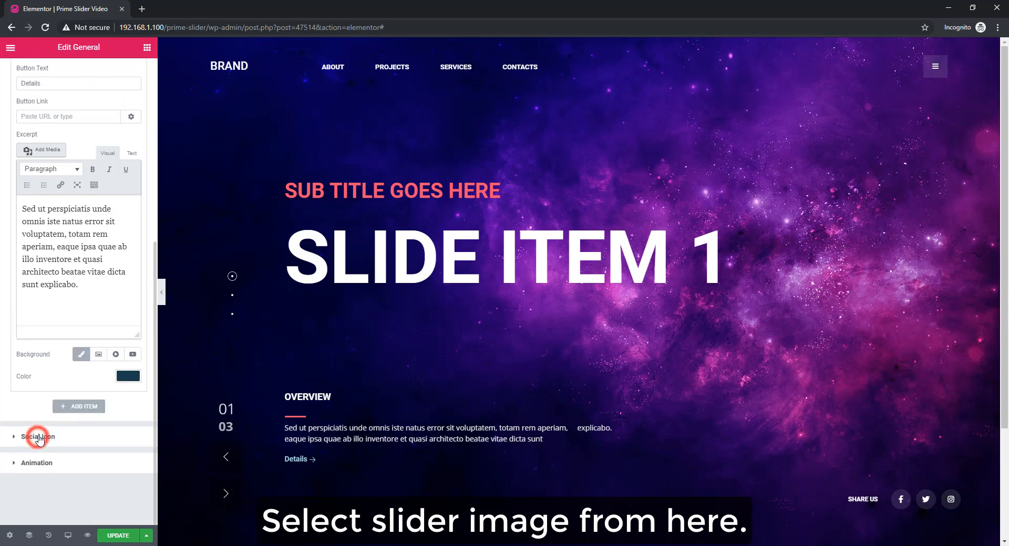
pyautogui.click(98, 354)
pyautogui.click(81, 456)
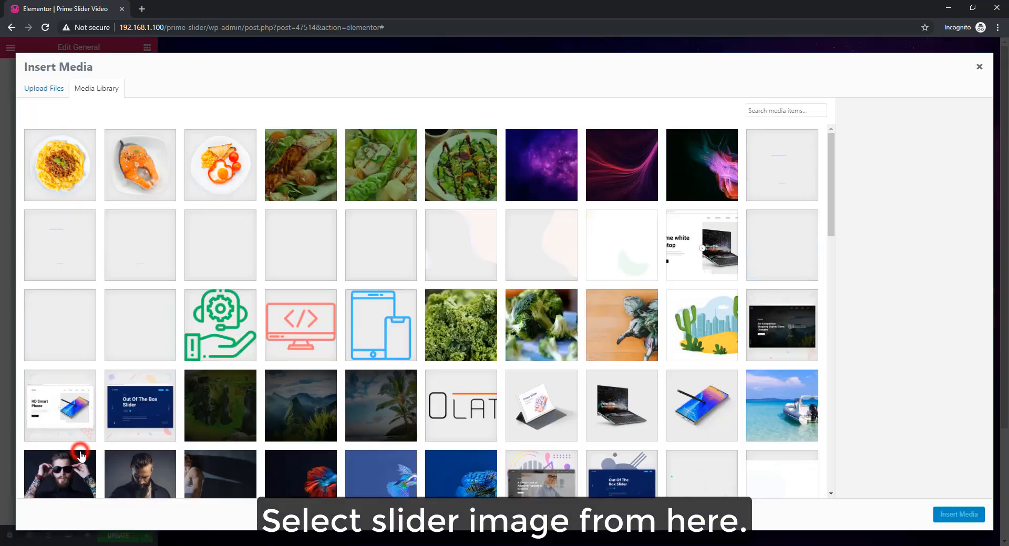
pyautogui.click(719, 142)
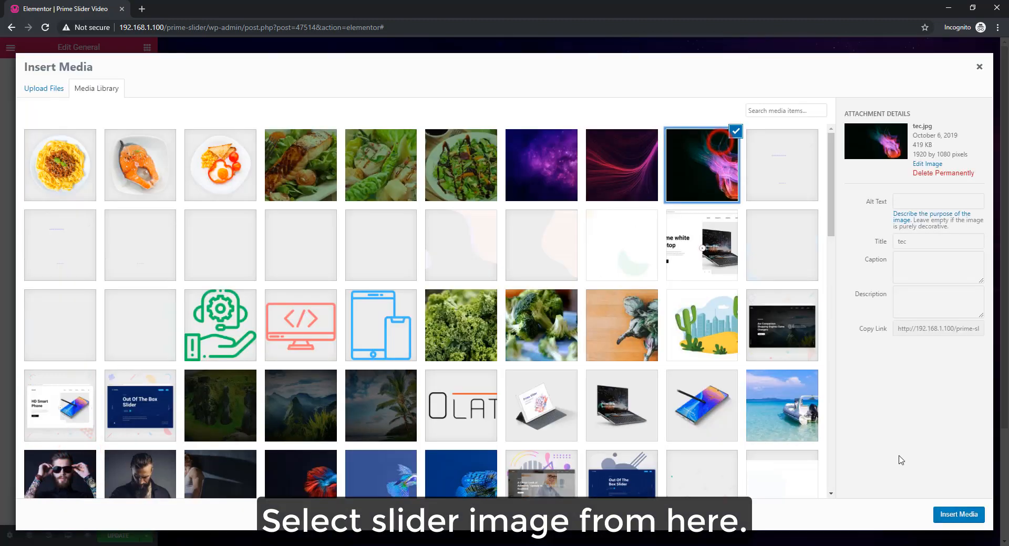
pyautogui.click(960, 516)
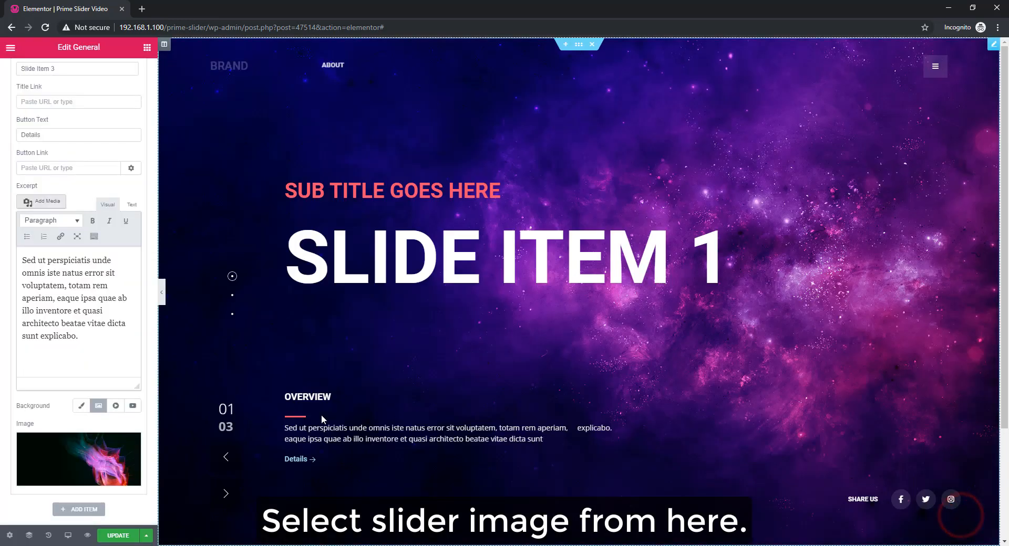
# Set the style color of the sliders' excerpt to #f39c12
pyautogui.scroll(6, 83, 469)
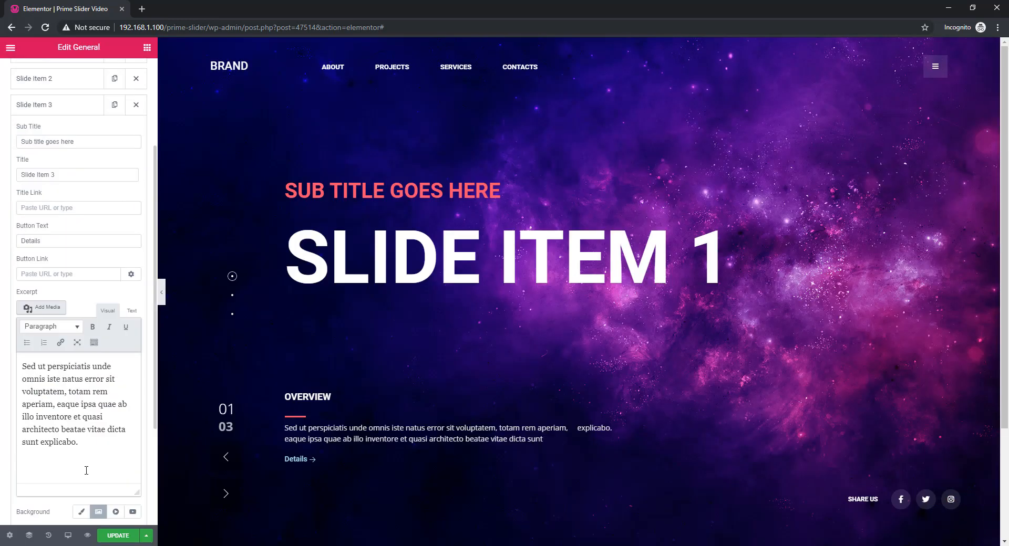
pyautogui.click(80, 82)
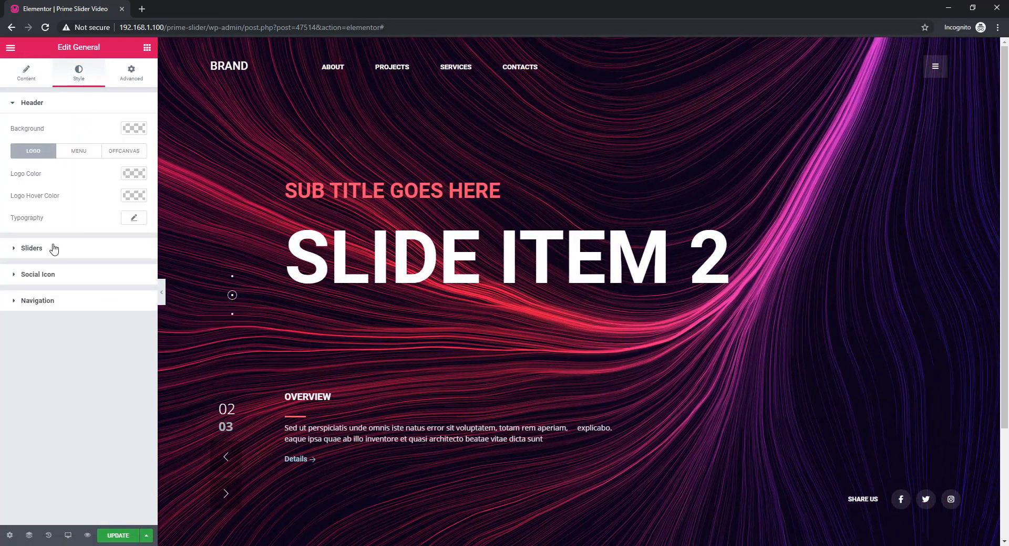
pyautogui.click(40, 252)
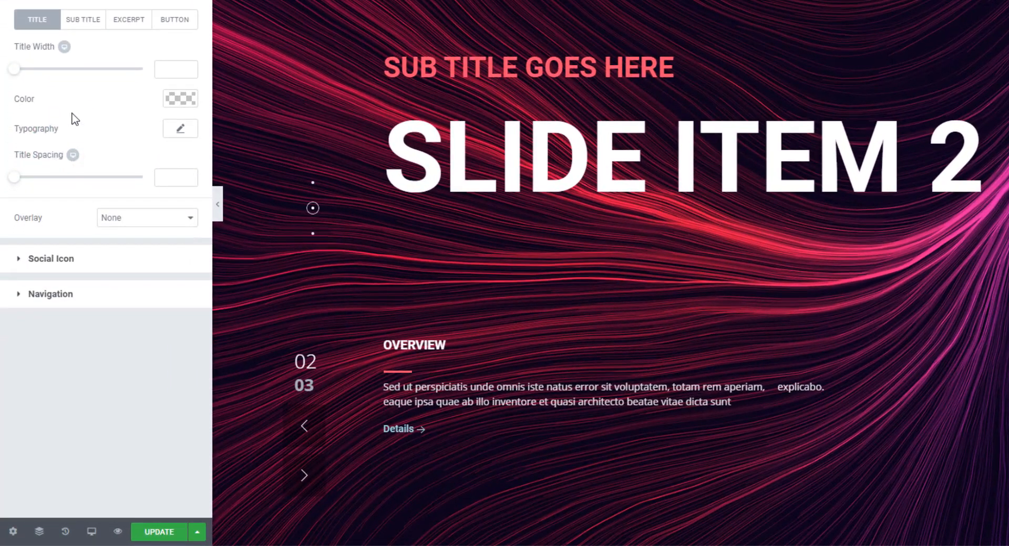
pyautogui.click(129, 24)
pyautogui.click(172, 80)
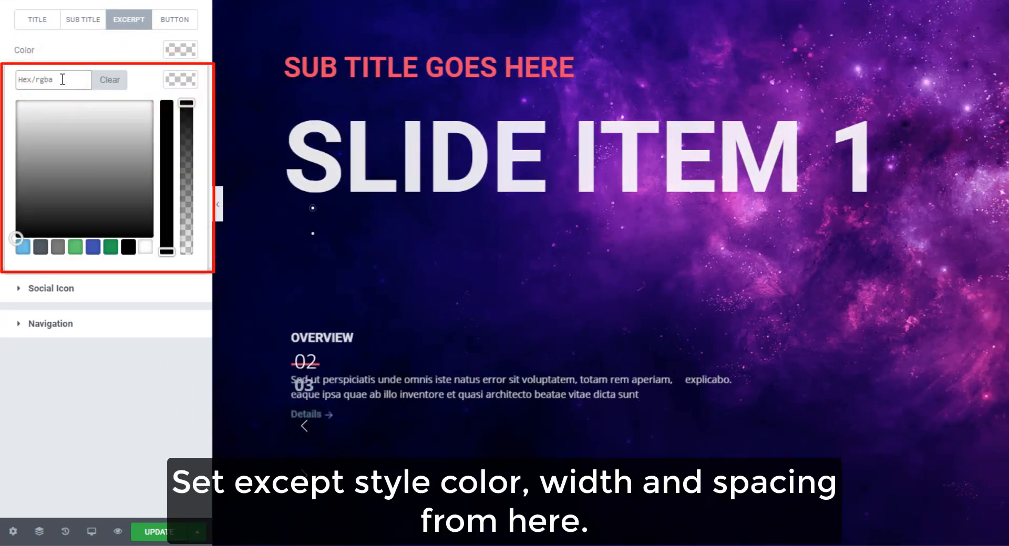
pyautogui.write('#f39c12')
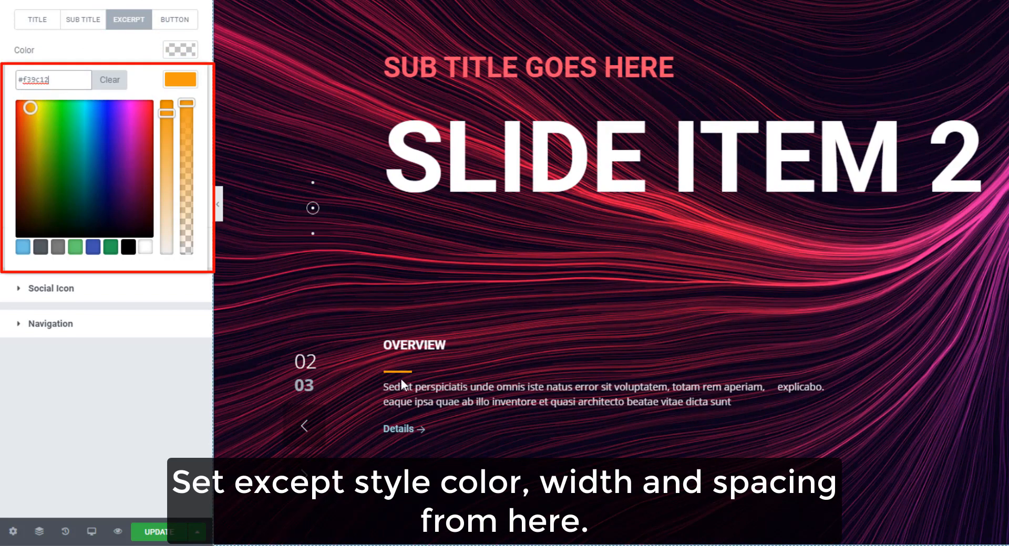
pyautogui.click(176, 79)
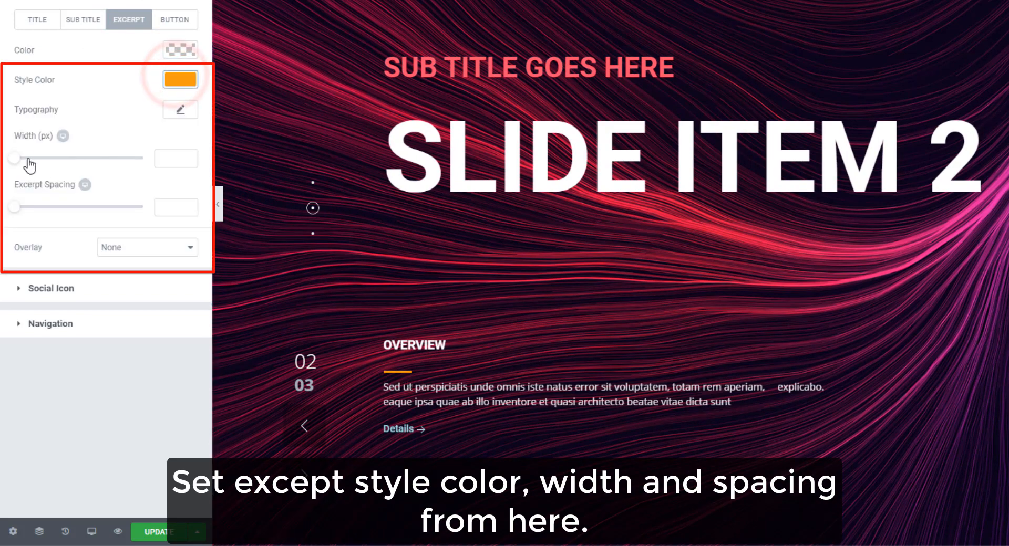
# Set the excerpt's width to 715 px and its spacing to 32
pyautogui.moveTo(14, 158); pyautogui.dragTo(128, 164)
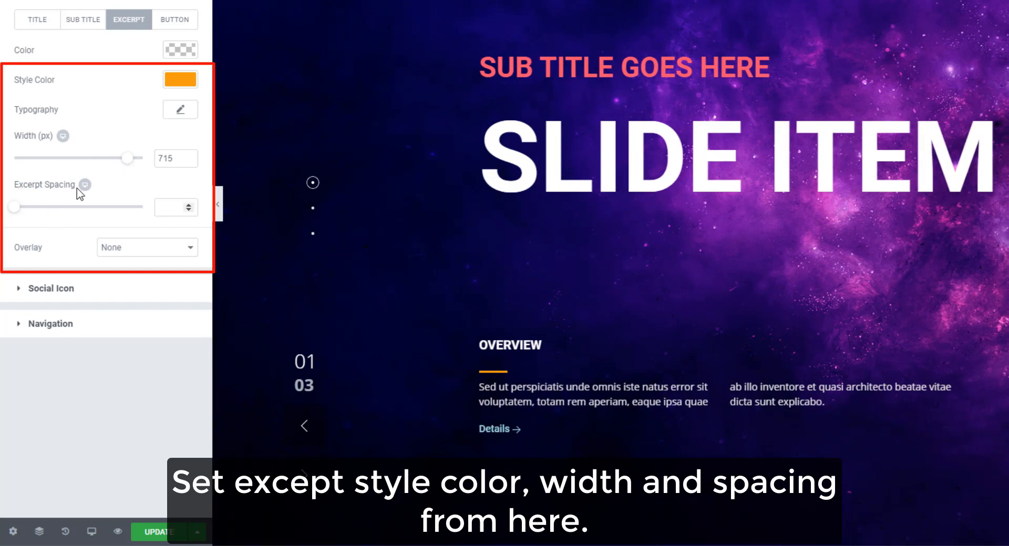
pyautogui.moveTo(15, 209); pyautogui.dragTo(36, 212)
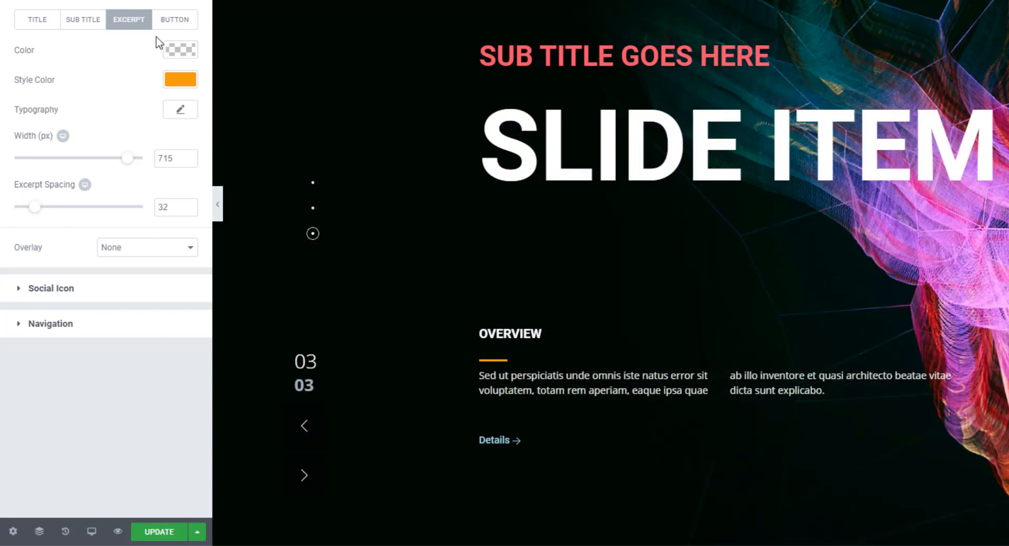
# Set the slider button's normal color to #f39c12
pyautogui.click(173, 21)
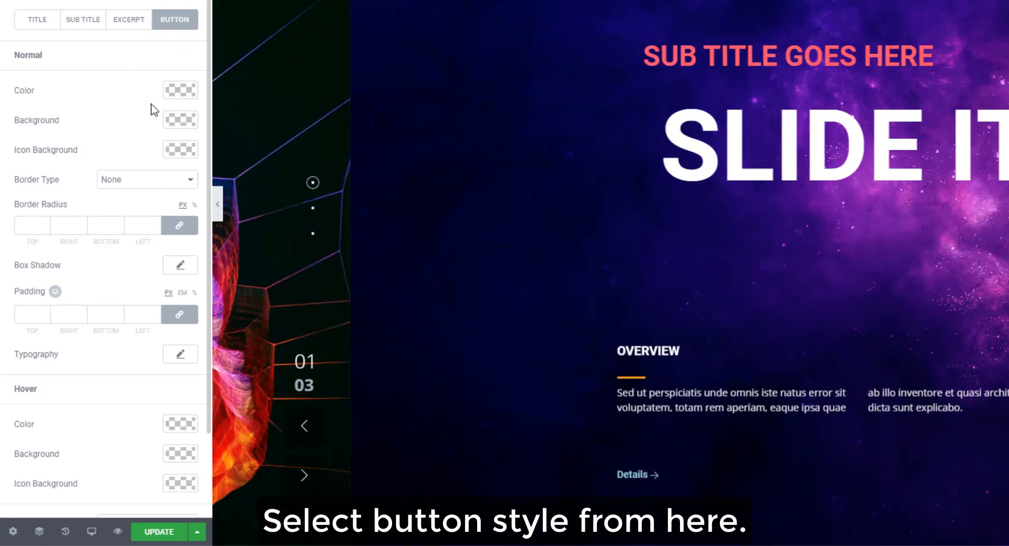
pyautogui.click(177, 90)
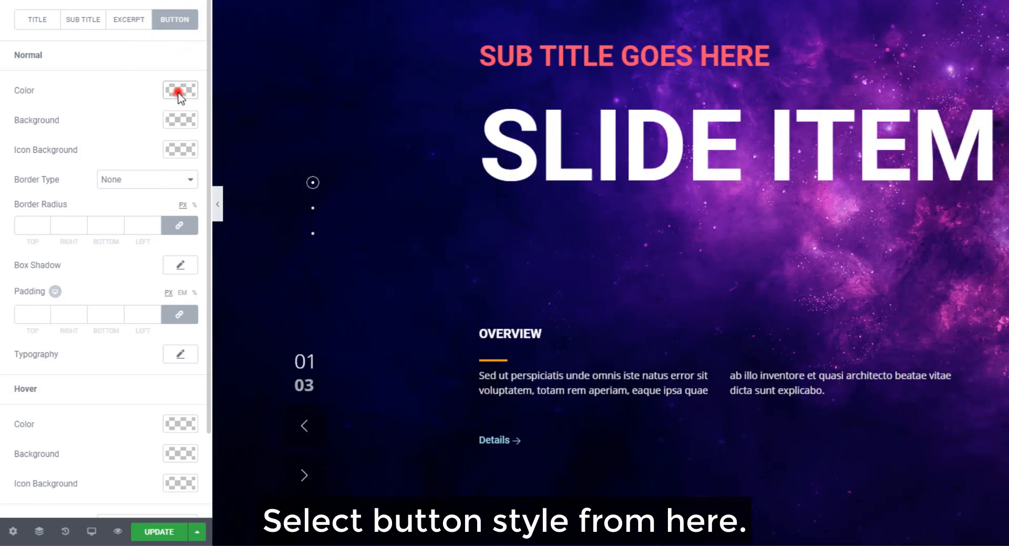
pyautogui.click(60, 80)
pyautogui.write('#f39c12')
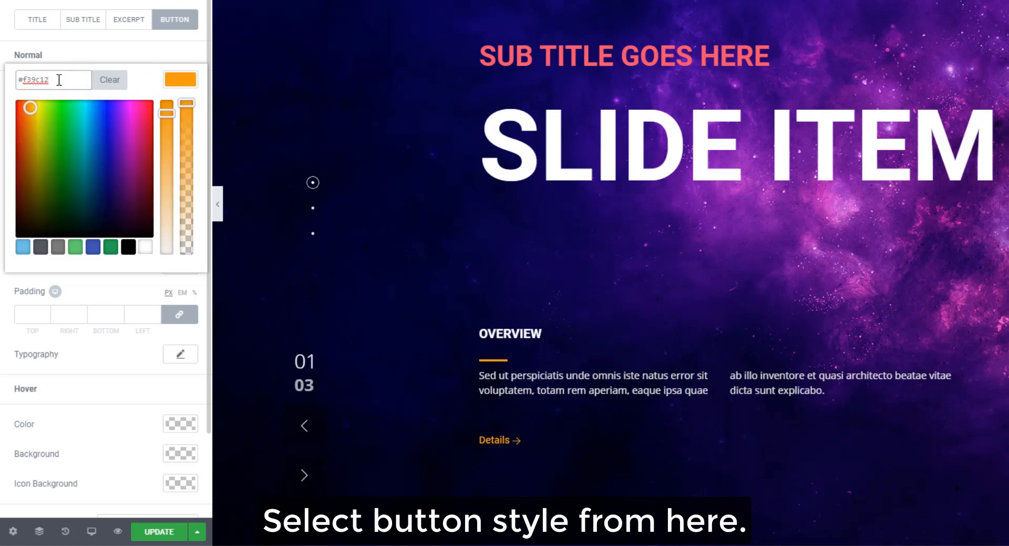
pyautogui.click(169, 83)
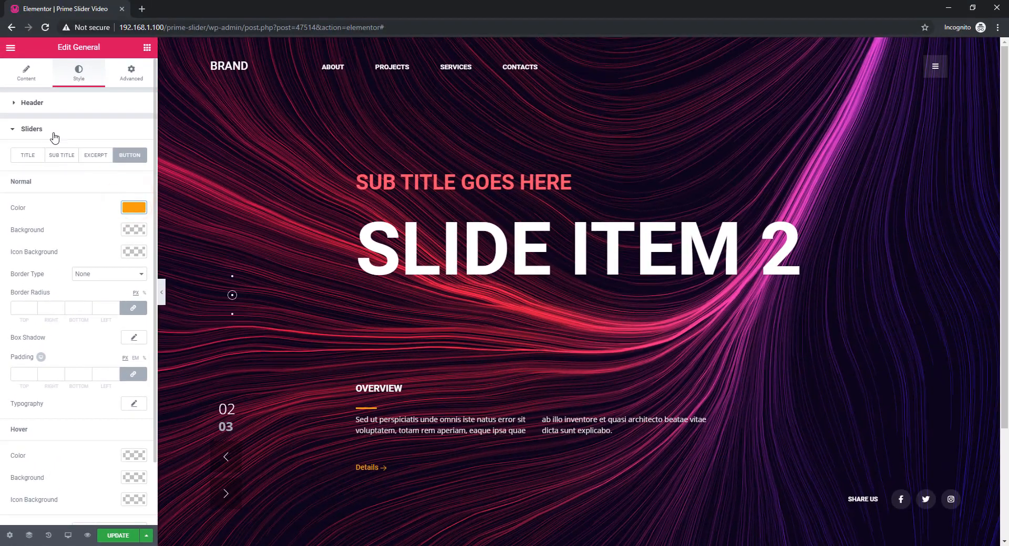
# Give the social icons a classic background in their normal state with the color #f39c12
pyautogui.click(54, 129)
pyautogui.click(55, 156)
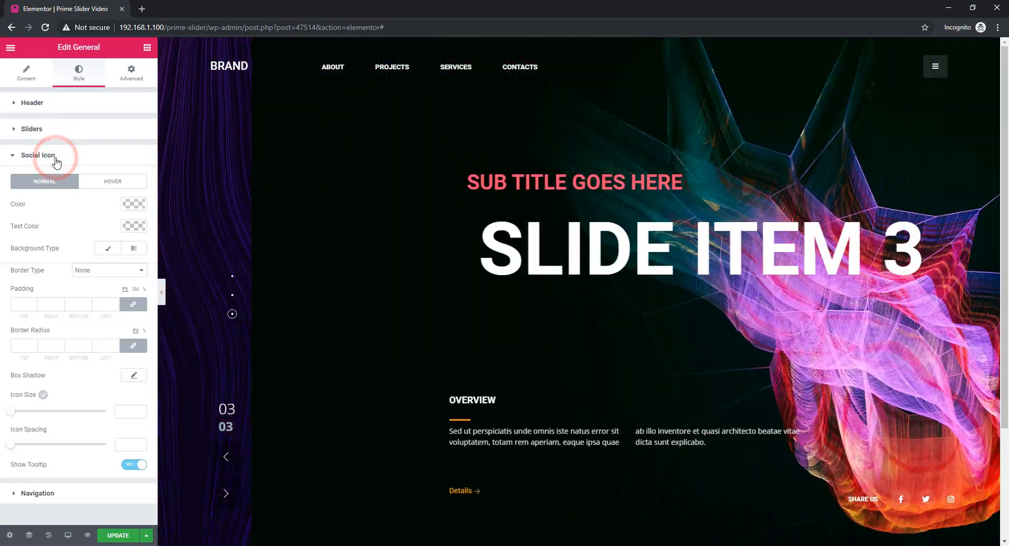
pyautogui.click(108, 248)
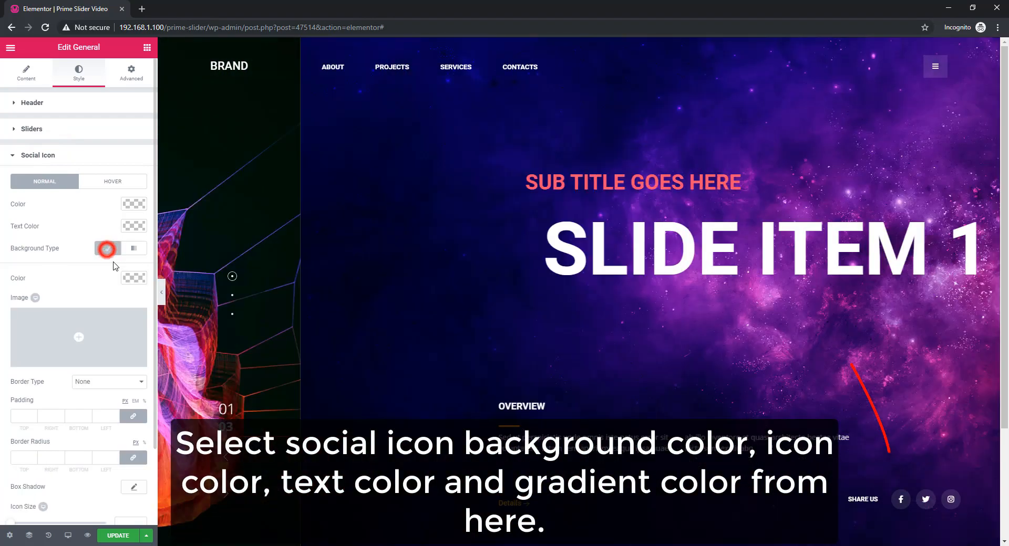
pyautogui.click(134, 270)
pyautogui.click(43, 271)
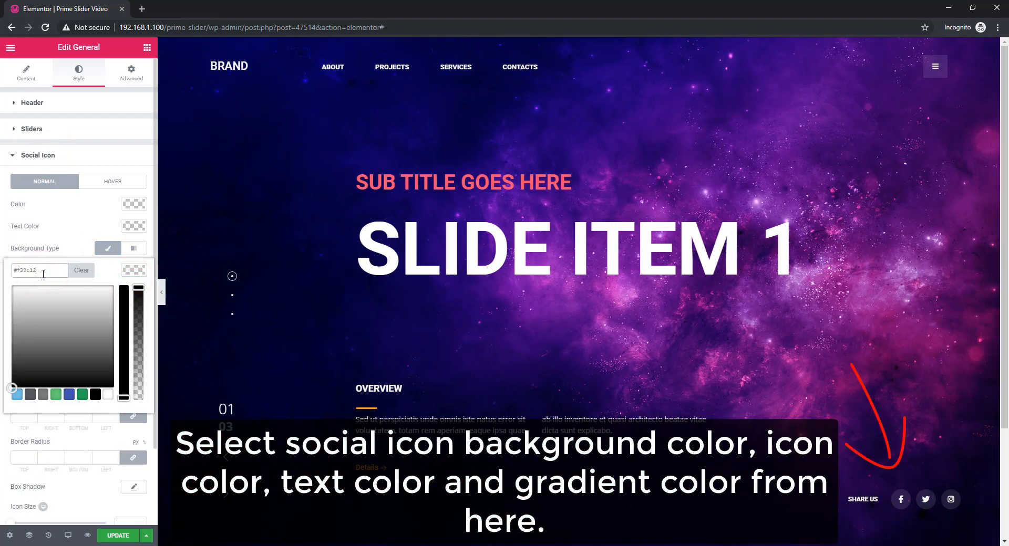
pyautogui.click(131, 272)
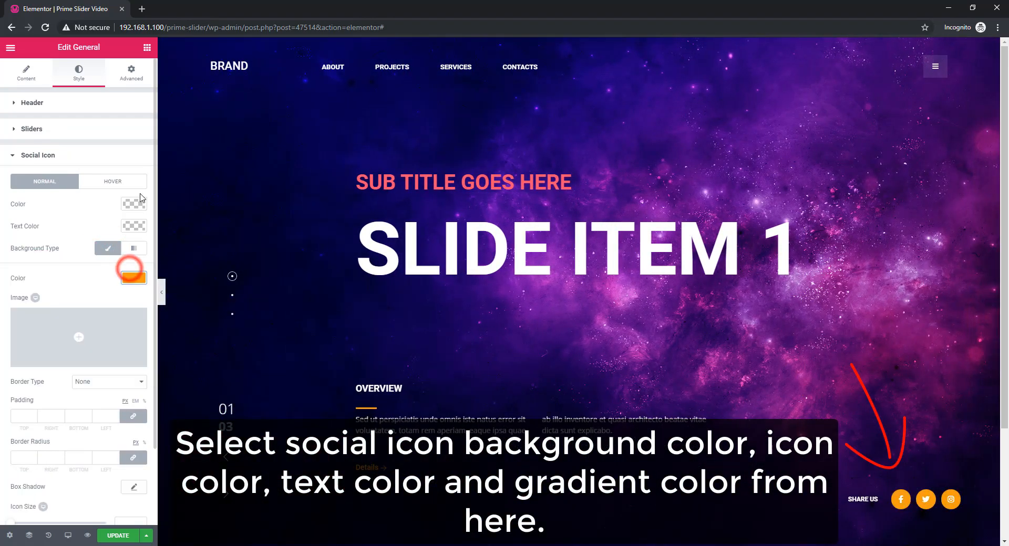
# Set the social icons' normal color to black (#000000) and their text color to #f39c12
pyautogui.click(134, 204)
pyautogui.click(96, 329)
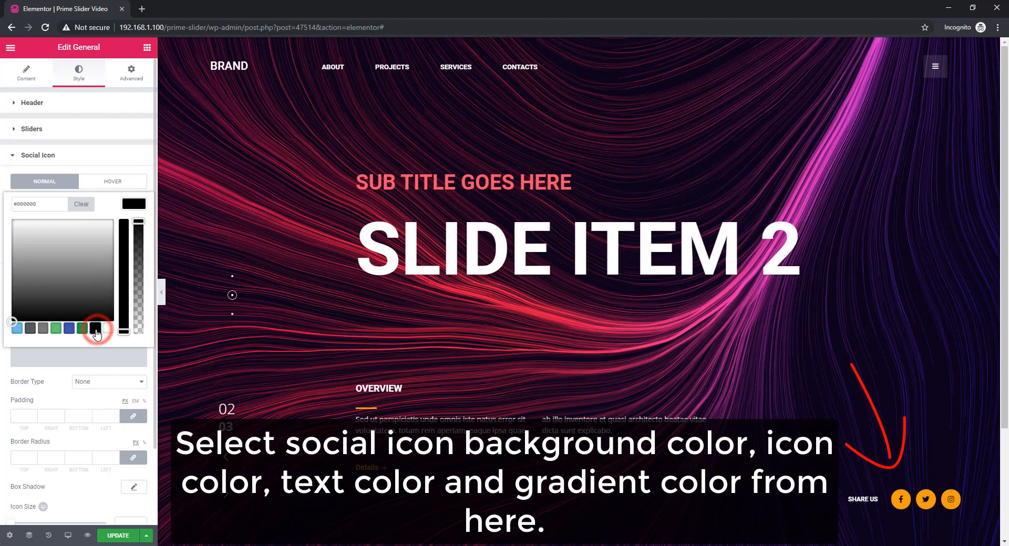
pyautogui.click(131, 205)
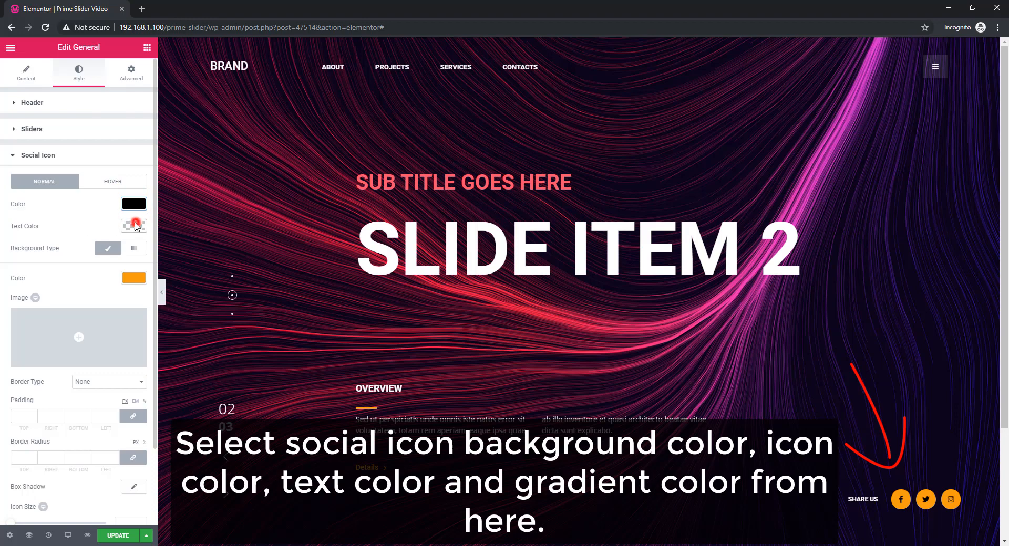
pyautogui.click(135, 226)
pyautogui.click(47, 225)
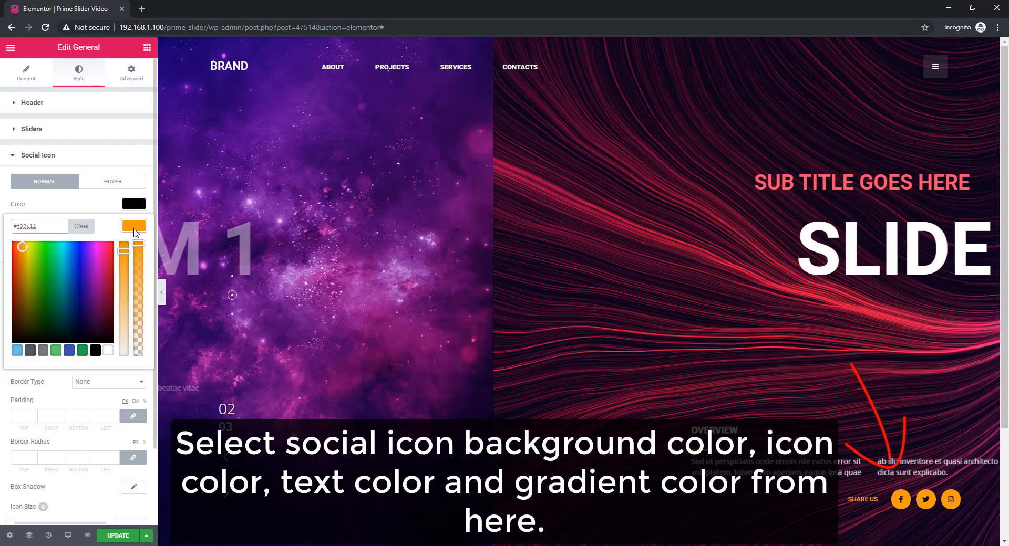
pyautogui.click(134, 225)
# Switch the social icons' background type to gradient and set its second color to orange
pyautogui.click(135, 249)
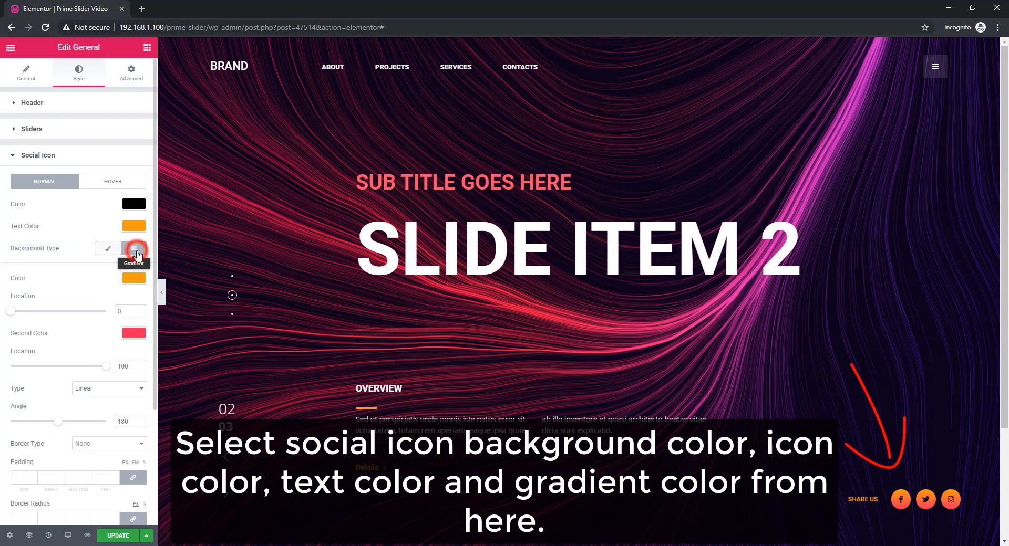
pyautogui.click(134, 331)
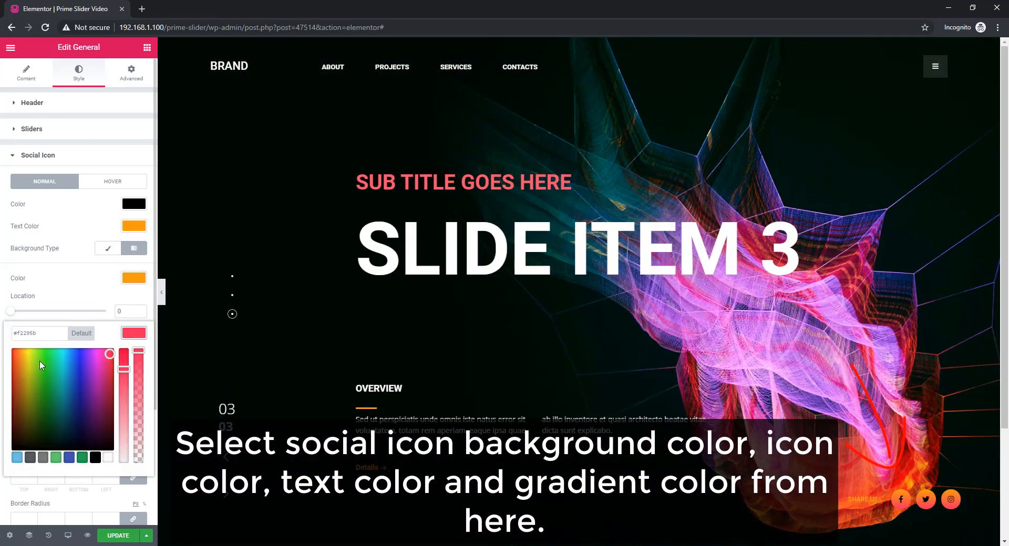
pyautogui.click(20, 357)
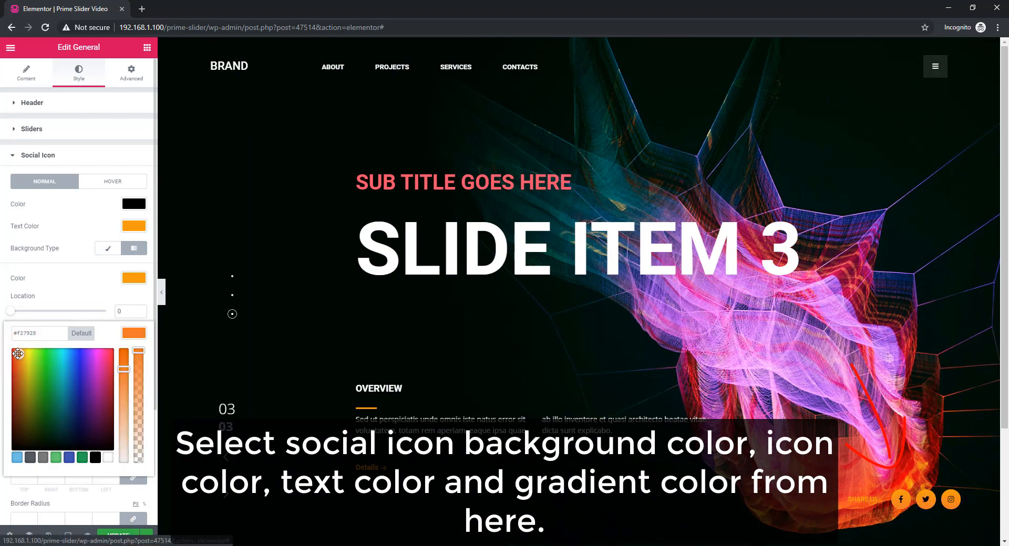
pyautogui.click(134, 333)
# Set the social icons' normal color to white and the background gradient's angle to 250
pyautogui.click(135, 204)
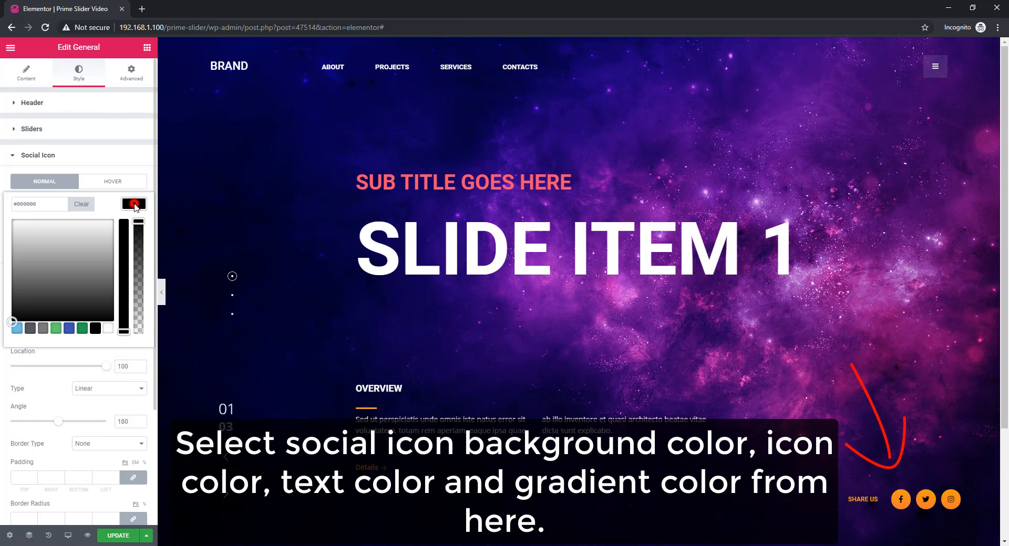
pyautogui.click(109, 329)
pyautogui.click(141, 202)
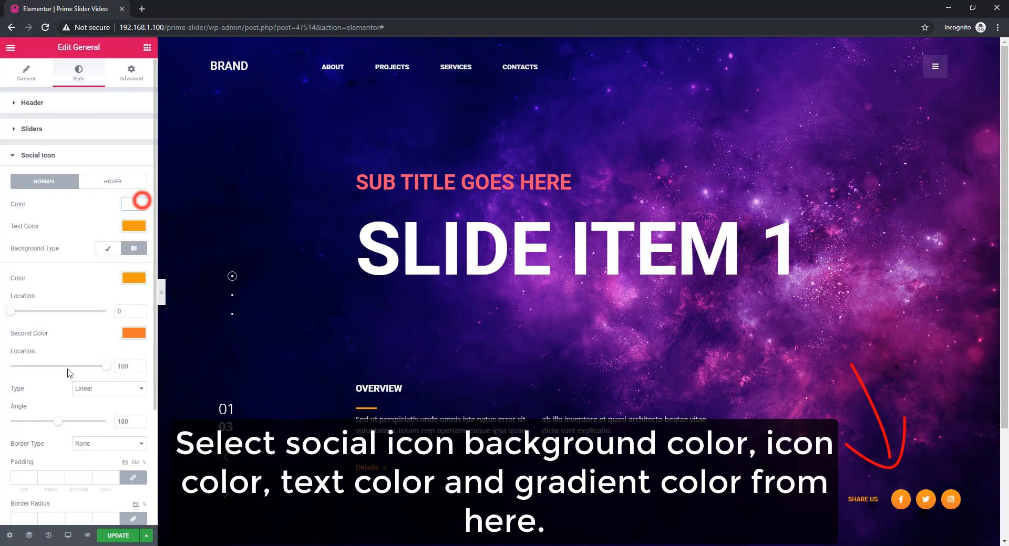
pyautogui.moveTo(74, 427); pyautogui.dragTo(77, 421)
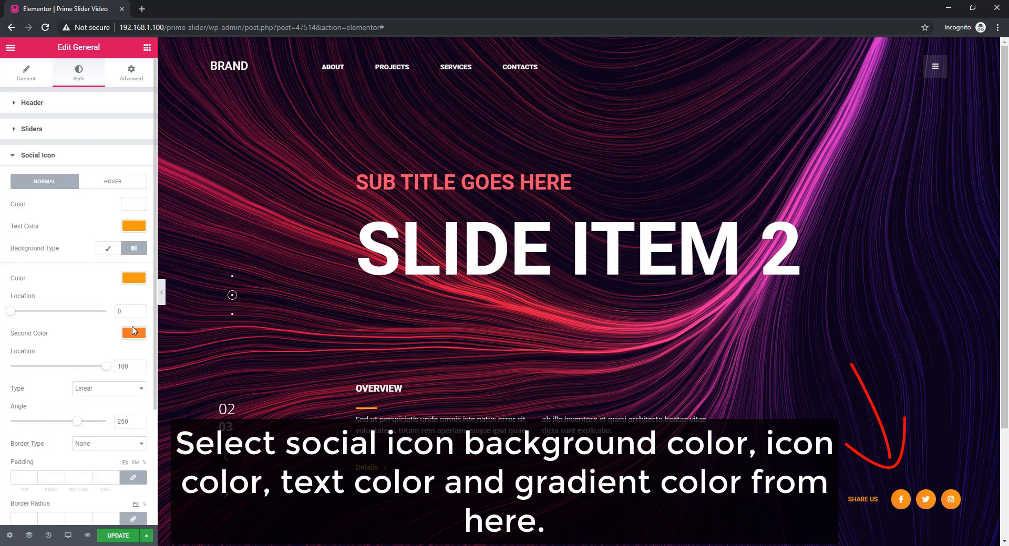
# Set the second color of the social icons' background gradient to yellow (#e8ce27)
pyautogui.click(134, 332)
pyautogui.moveTo(18, 356); pyautogui.dragTo(28, 359)
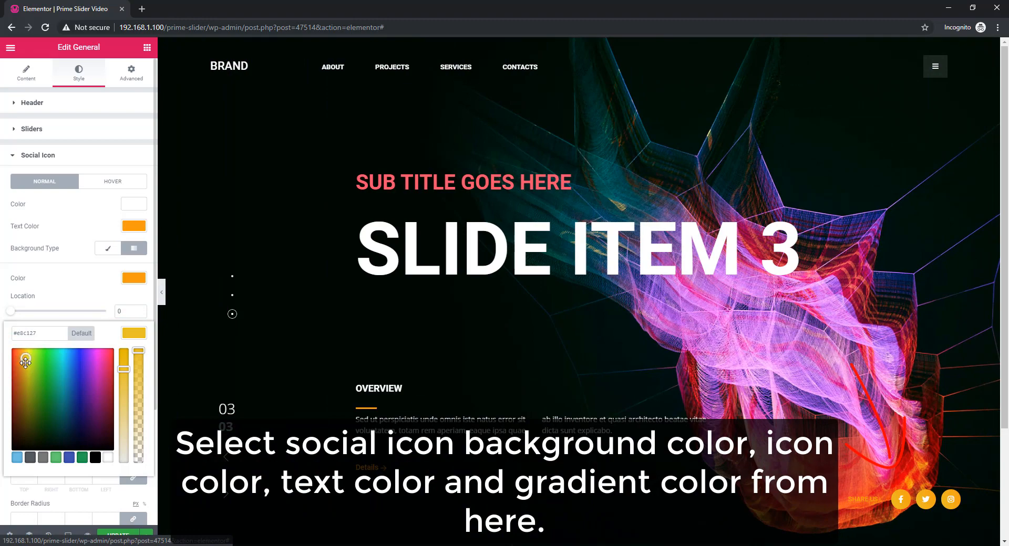
pyautogui.moveTo(28, 362); pyautogui.dragTo(31, 358)
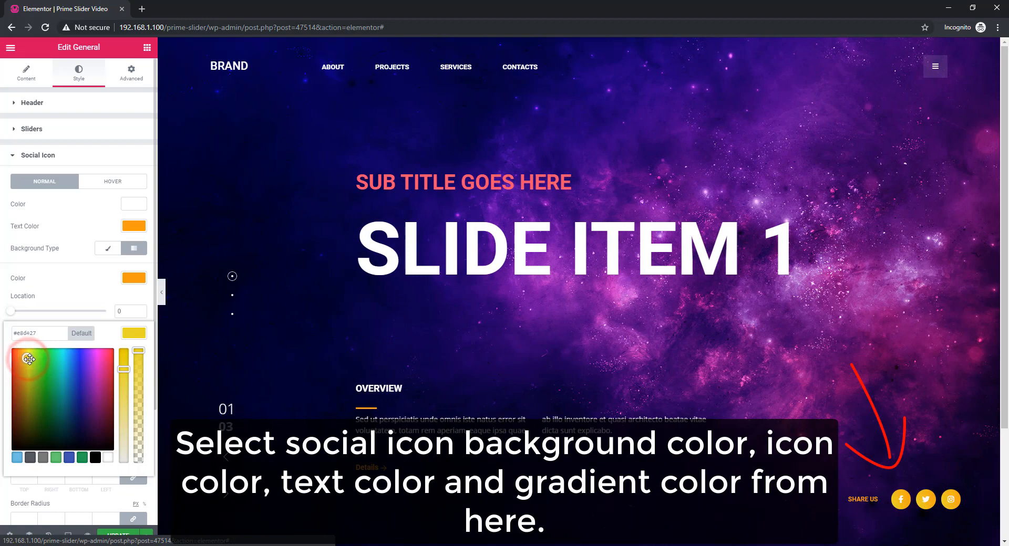
pyautogui.click(134, 332)
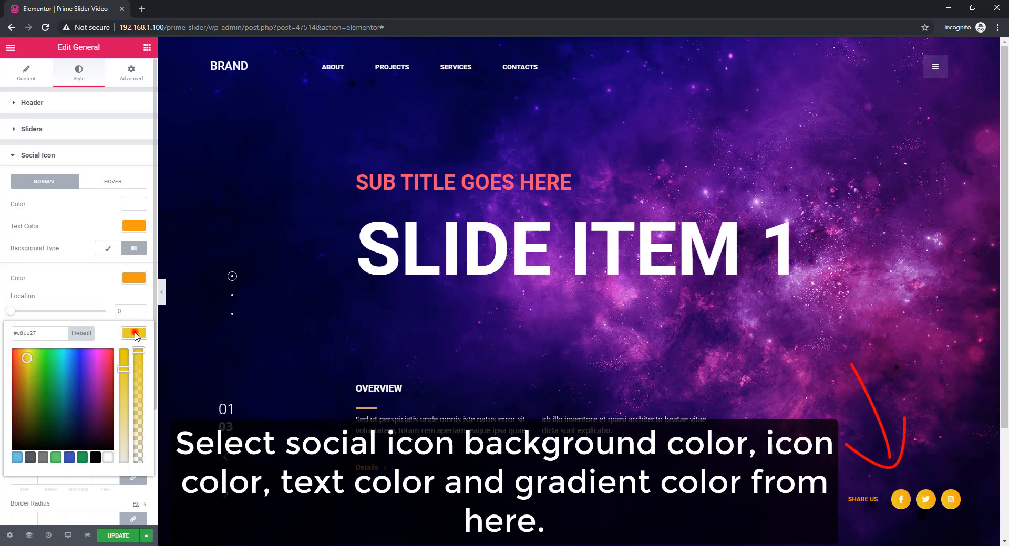
# Set the social icons' first gradient color to reddish orange (#ef5b10) and the gradient angle to 30
pyautogui.click(138, 282)
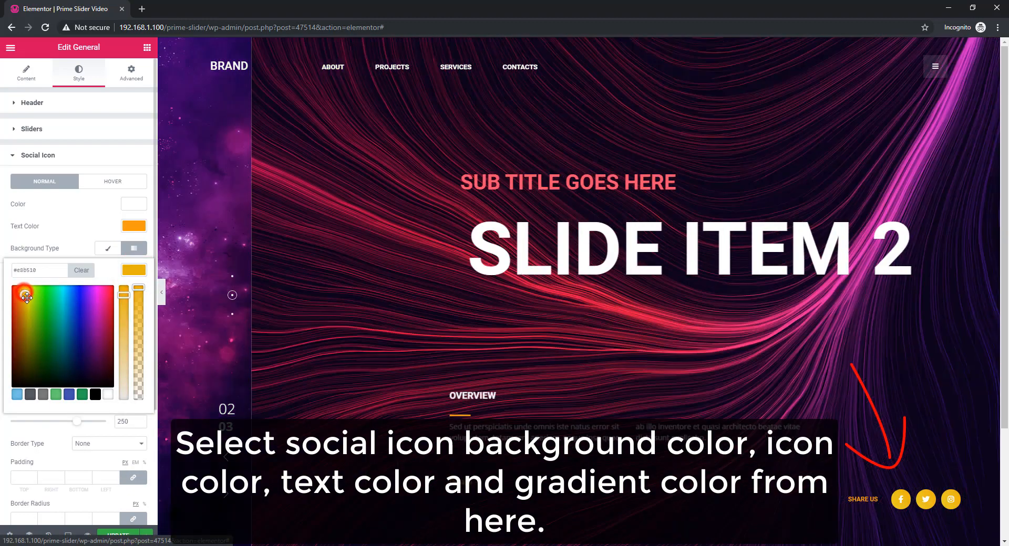
pyautogui.click(27, 299)
pyautogui.moveTo(27, 300); pyautogui.dragTo(21, 292)
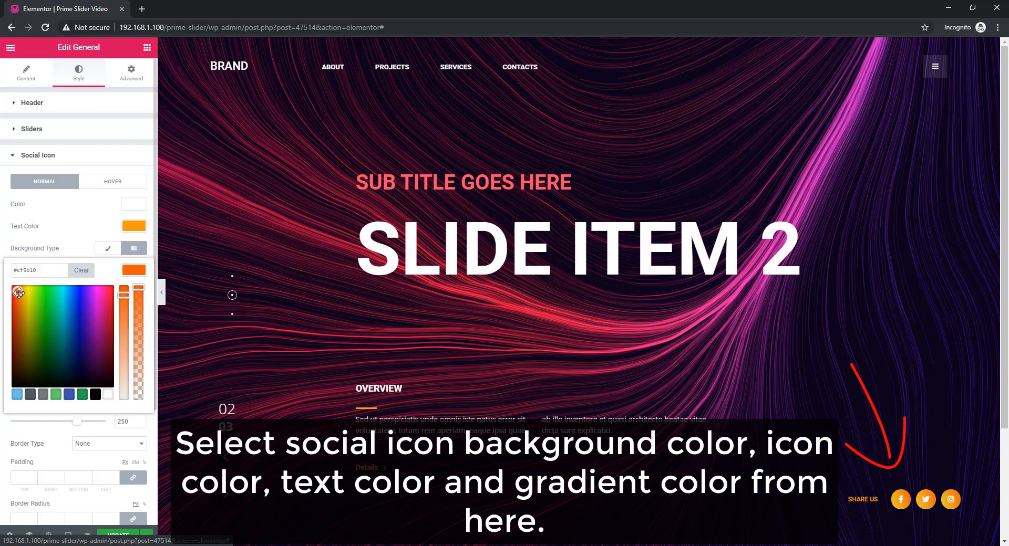
pyautogui.click(133, 270)
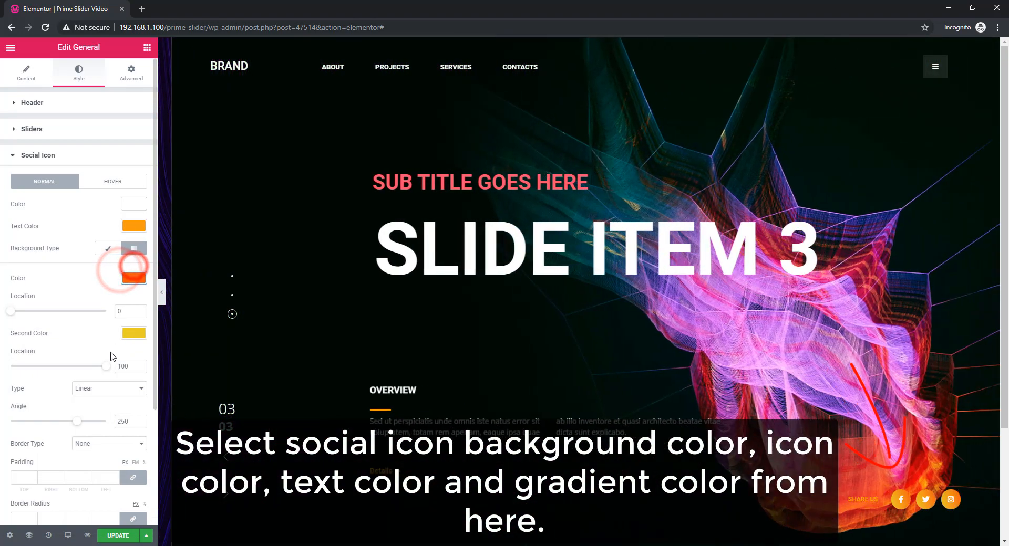
pyautogui.moveTo(48, 426); pyautogui.dragTo(23, 425)
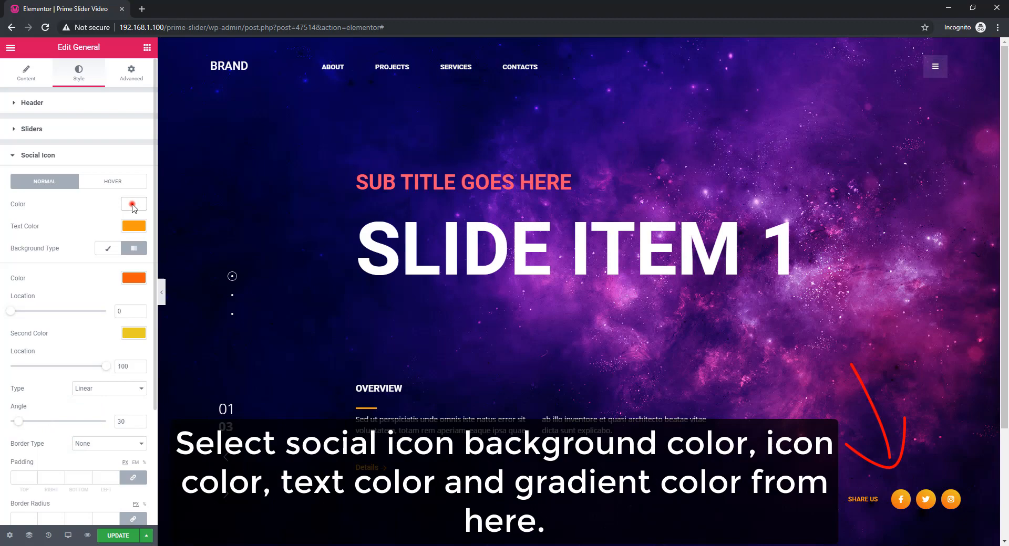
# Set the social icons' normal color to black (#000000)
pyautogui.click(134, 204)
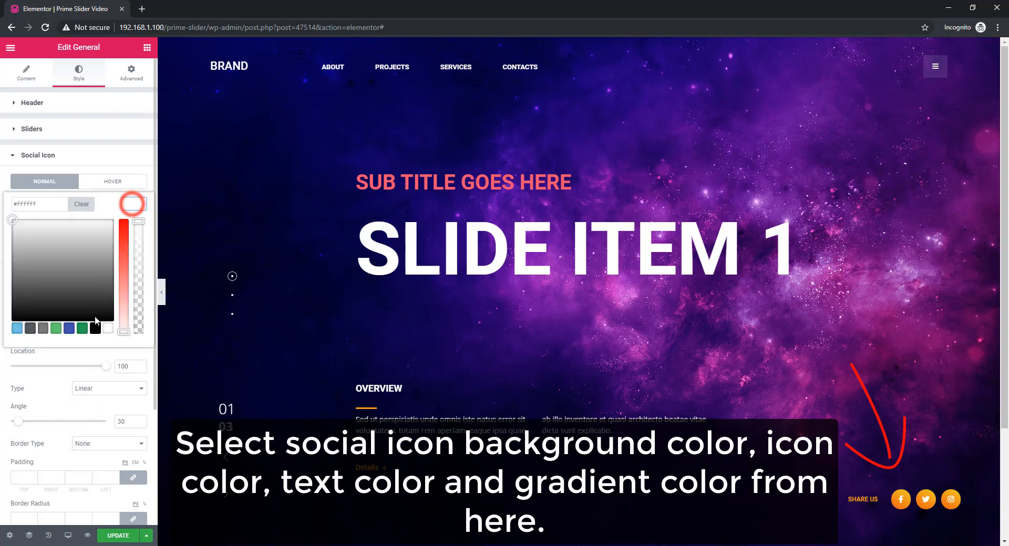
pyautogui.click(96, 328)
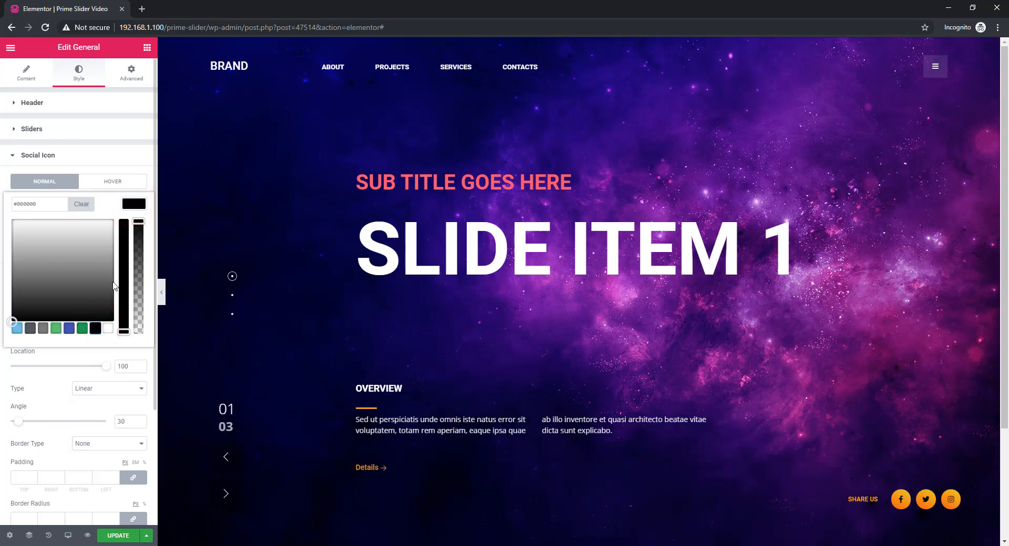
pyautogui.click(131, 204)
# In the Navigation style settings, set the arrows' normal color to #f39c12
pyautogui.click(57, 155)
pyautogui.click(48, 182)
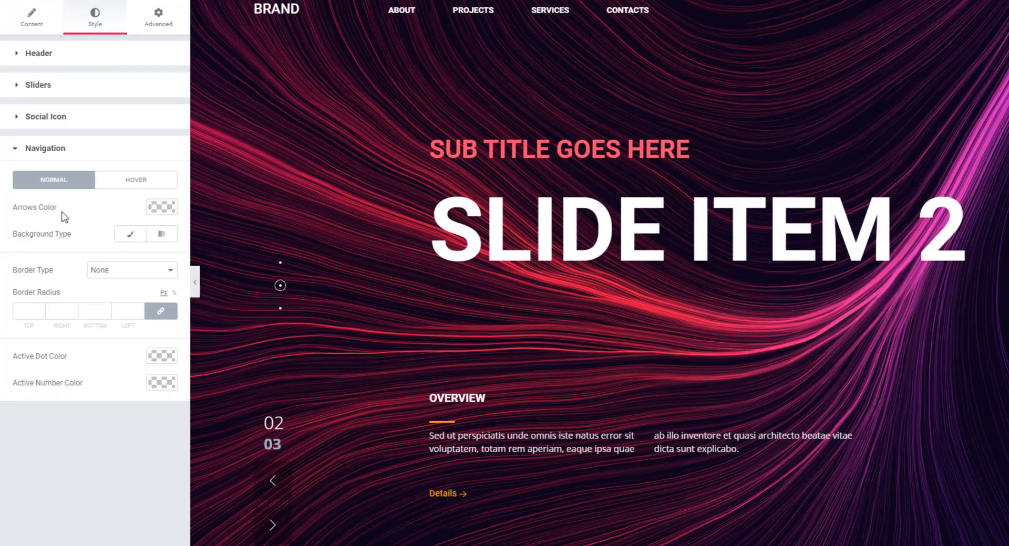
pyautogui.click(127, 230)
pyautogui.click(60, 207)
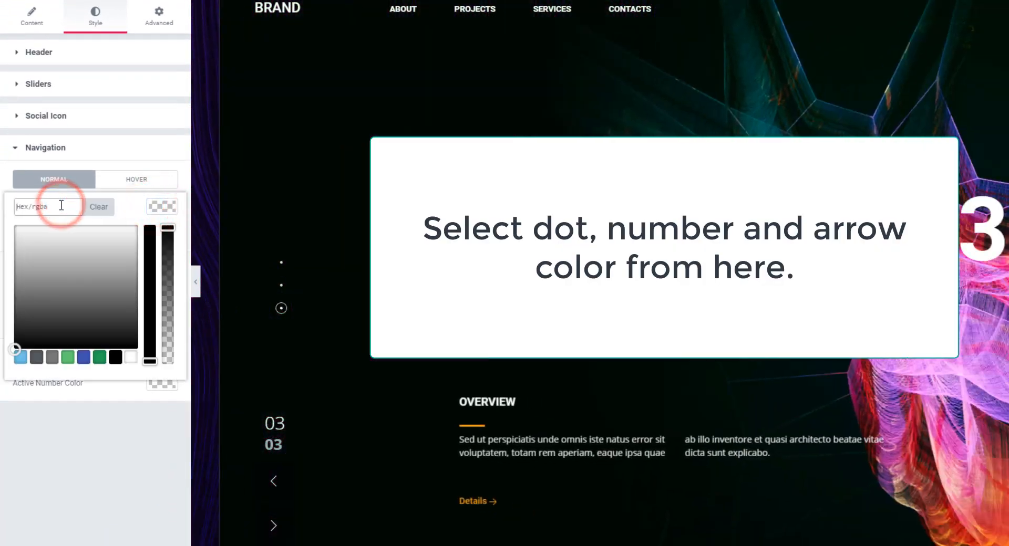
pyautogui.write('#f39c12')
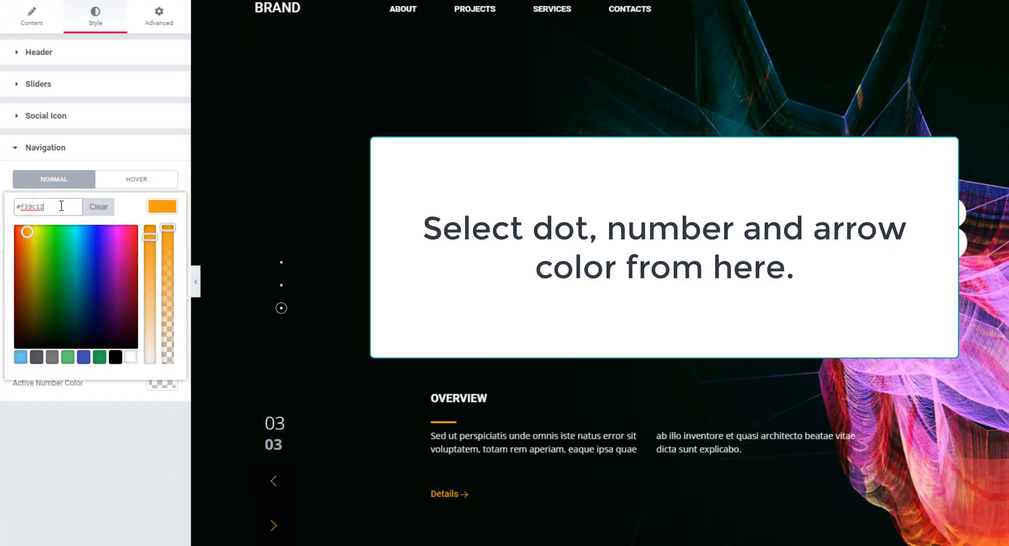
pyautogui.click(156, 206)
# Give the navigation arrows a classic background in their normal state with the color #f39c12
pyautogui.click(132, 236)
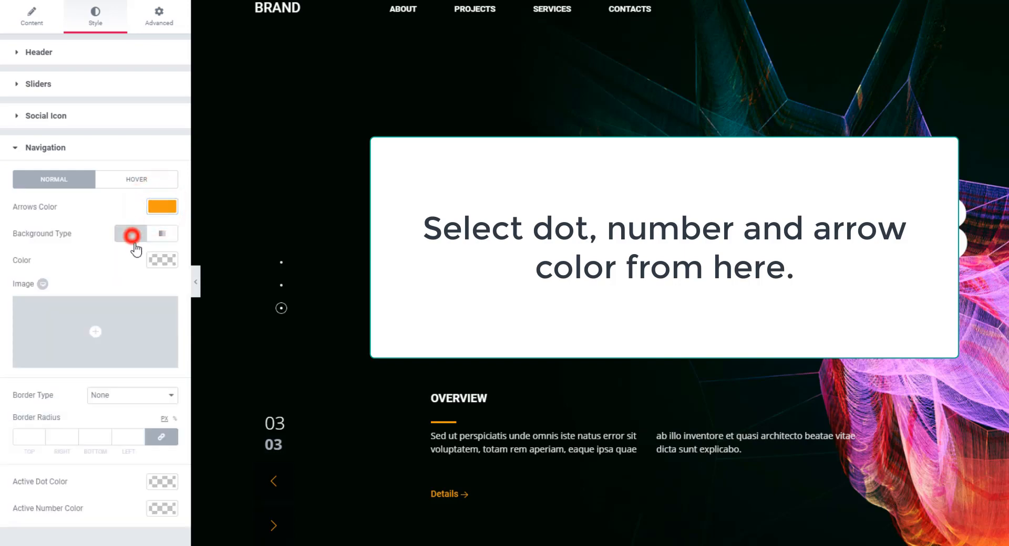
pyautogui.click(162, 259)
pyautogui.click(63, 260)
pyautogui.write('#f39c12')
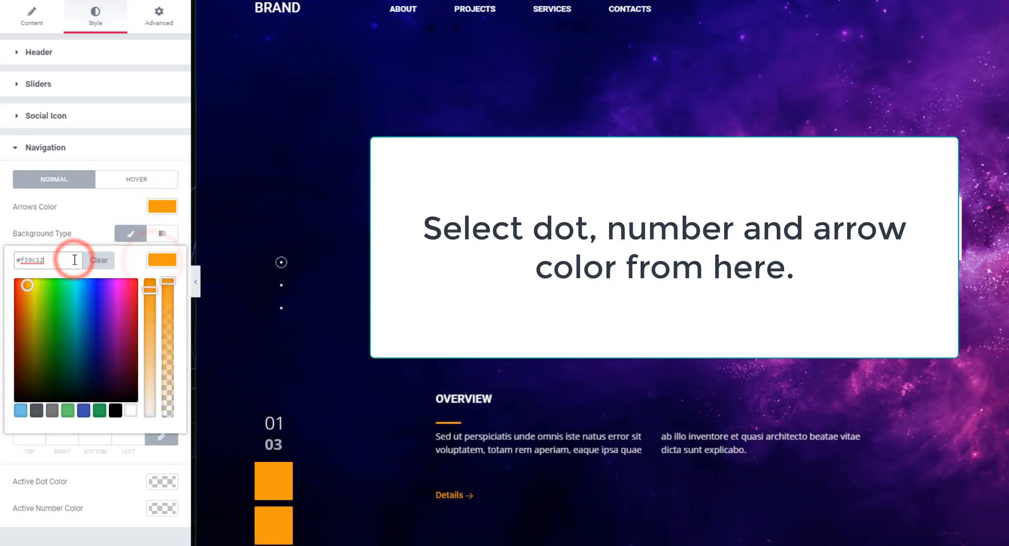
pyautogui.click(153, 260)
# Try black for the navigation arrows' normal color, finally choosing white
pyautogui.click(162, 207)
pyautogui.click(115, 357)
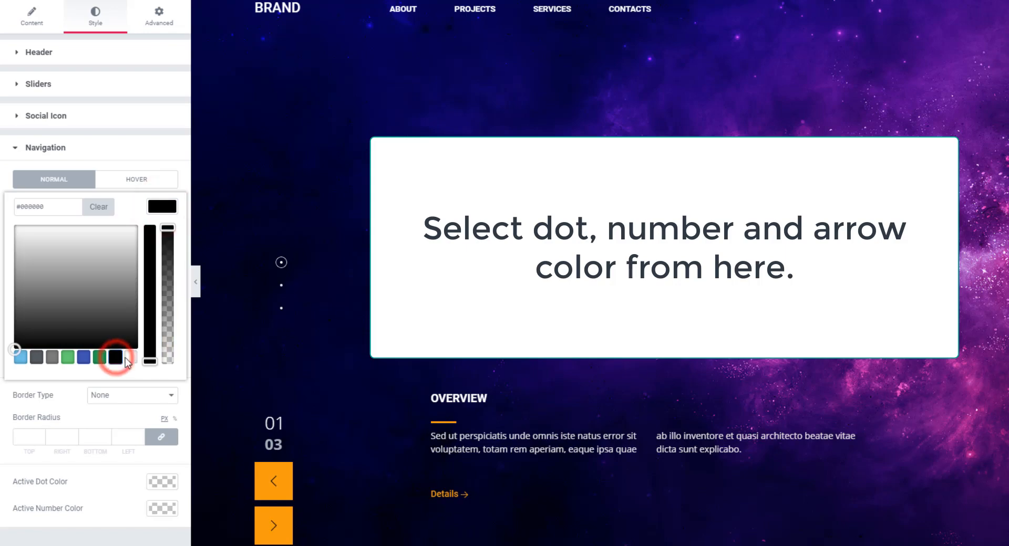
pyautogui.click(131, 357)
pyautogui.click(163, 206)
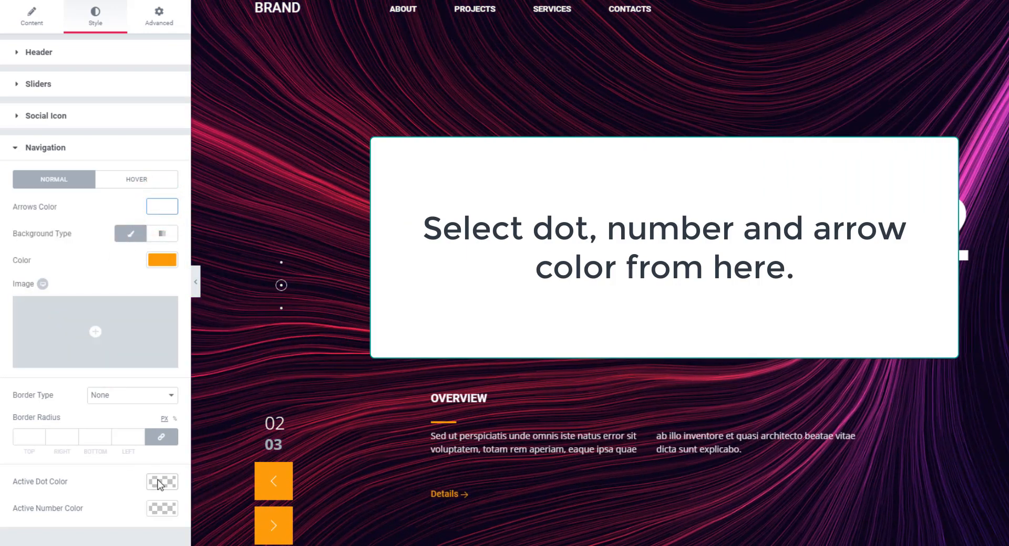
# Set the navigation's active dot color to #f39c12
pyautogui.click(161, 482)
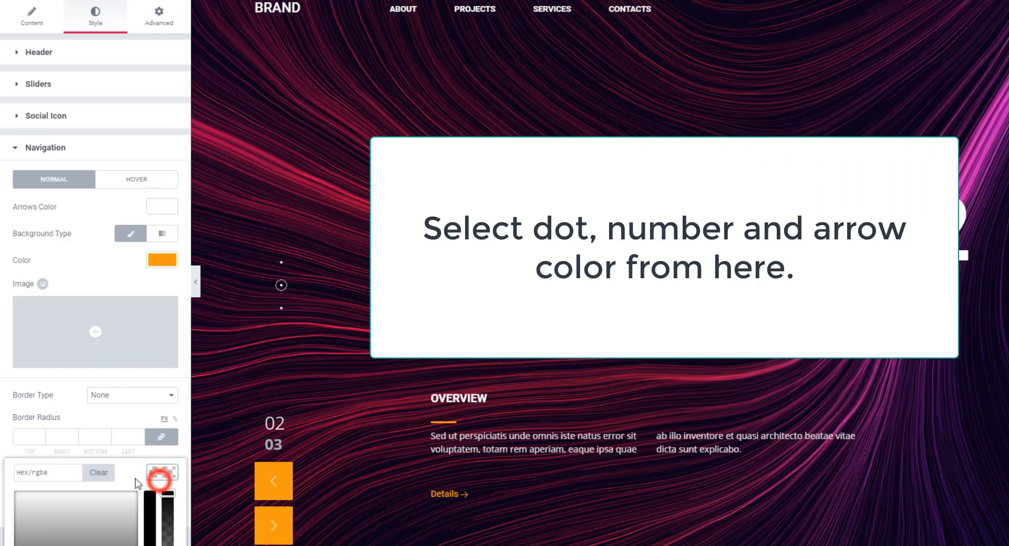
pyautogui.scroll(-2, 91, 482)
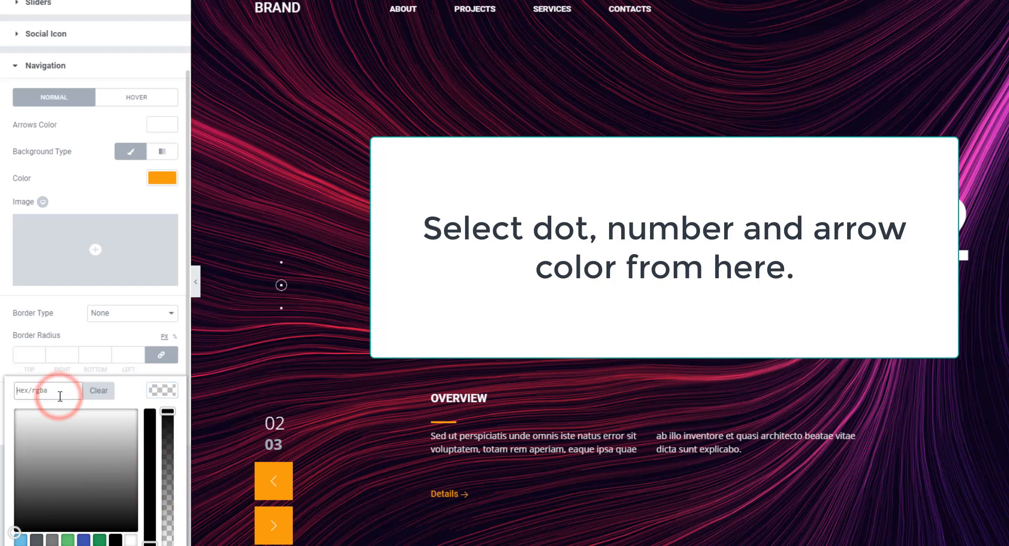
pyautogui.hotkey('ctrl', 'v')
pyautogui.click(165, 394)
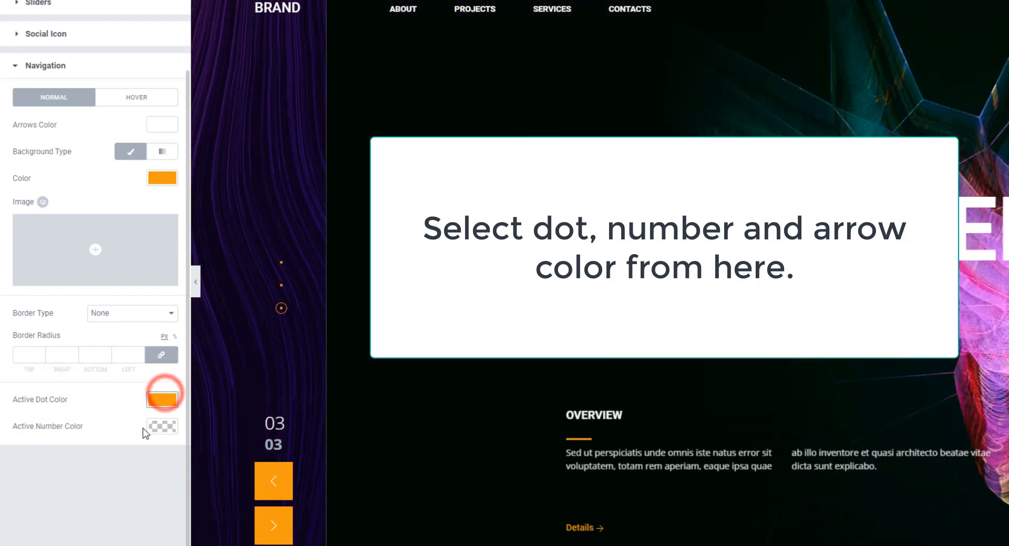
# Set the navigation's active number color to #f39c12
pyautogui.click(161, 426)
pyautogui.click(65, 427)
pyautogui.write('#f39c12')
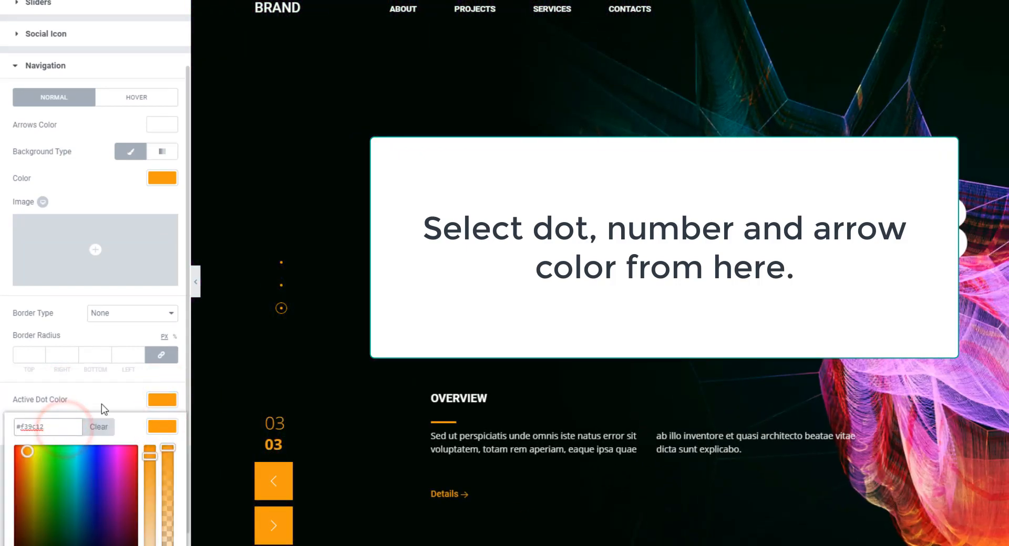
pyautogui.click(160, 428)
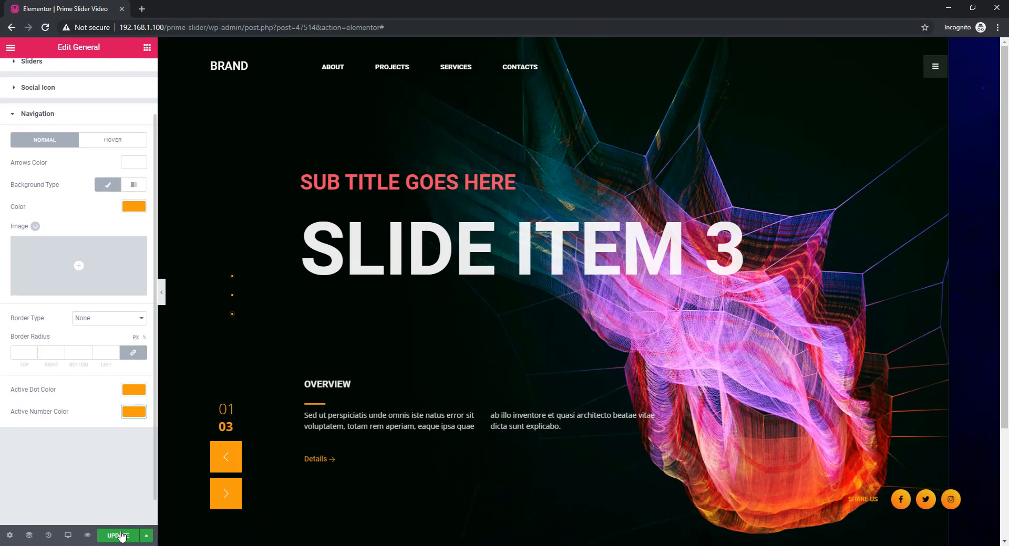
# Update the page and open a preview of the changes
pyautogui.click(124, 544)
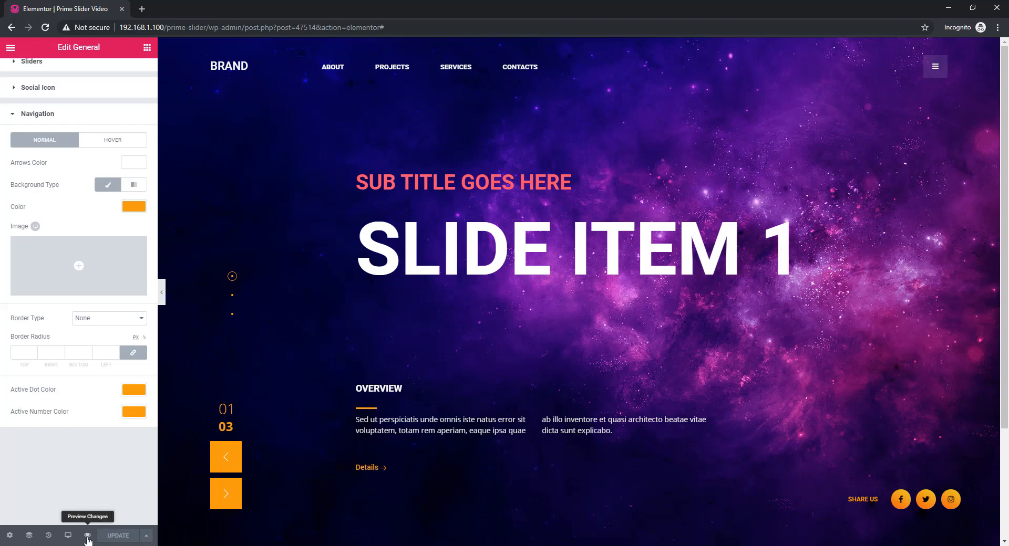
pyautogui.click(88, 536)
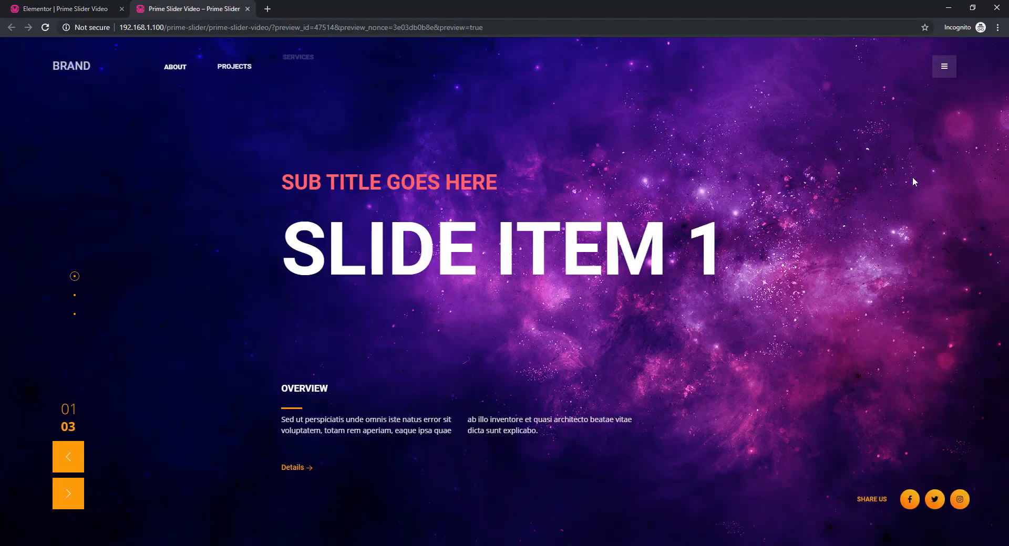
# Test the slider's navigation in the preview by switching slides with the dots and the next arrow
pyautogui.click(74, 294)
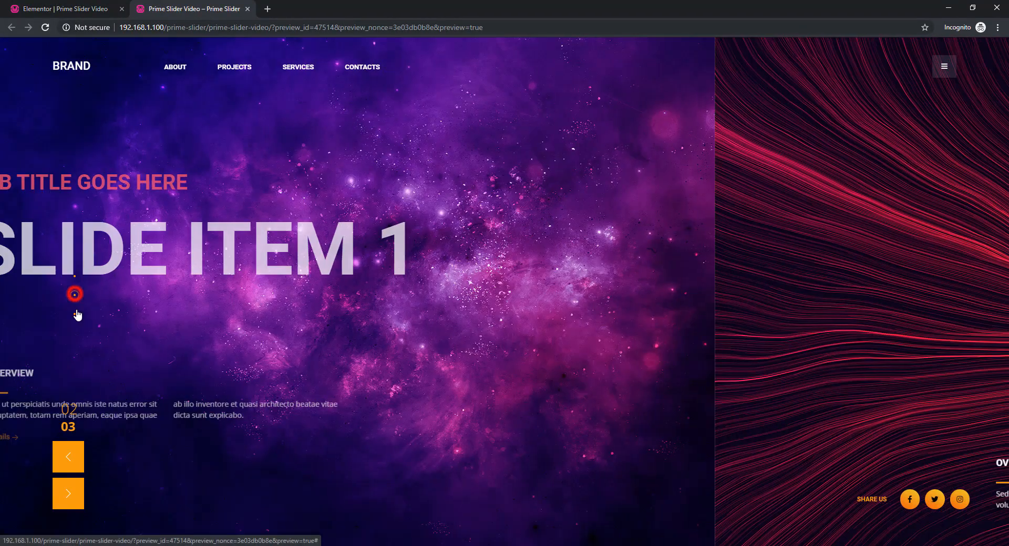
pyautogui.click(75, 314)
pyautogui.click(68, 494)
pyautogui.click(68, 494)
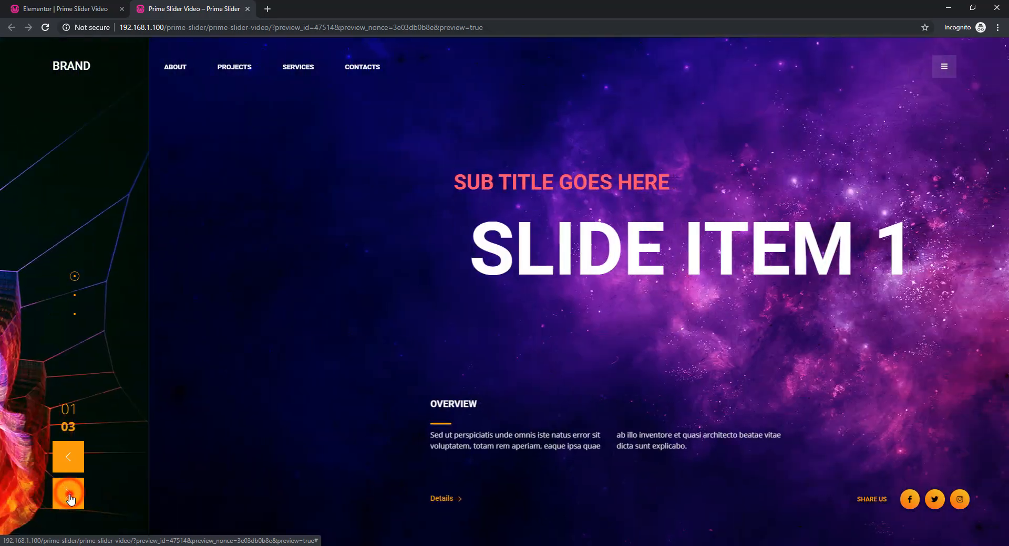